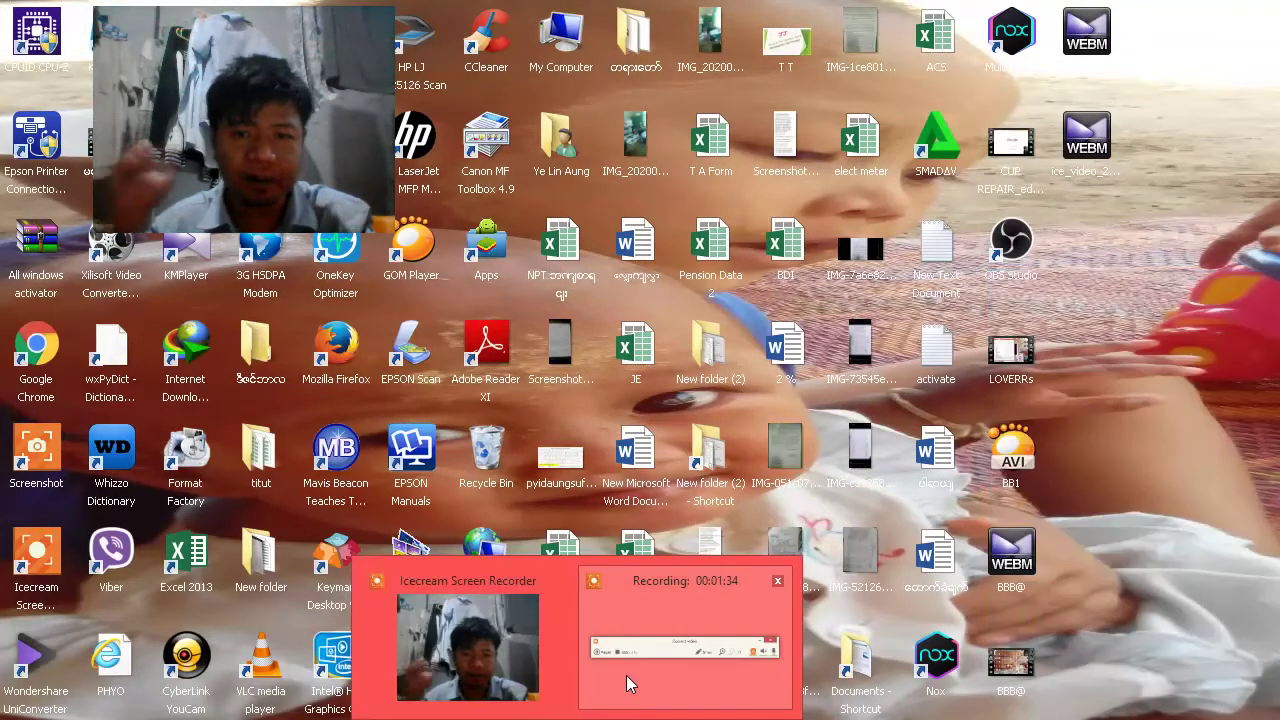
left_click(627, 671)
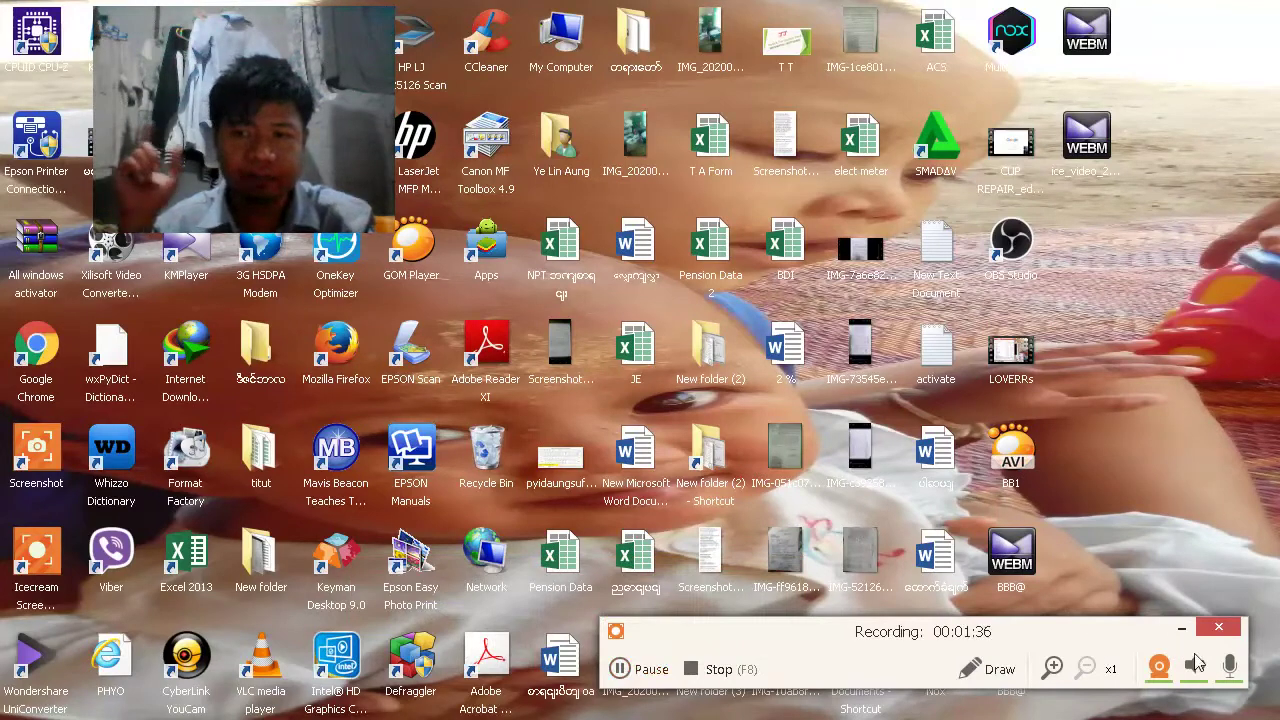
mouse_move(1233, 682)
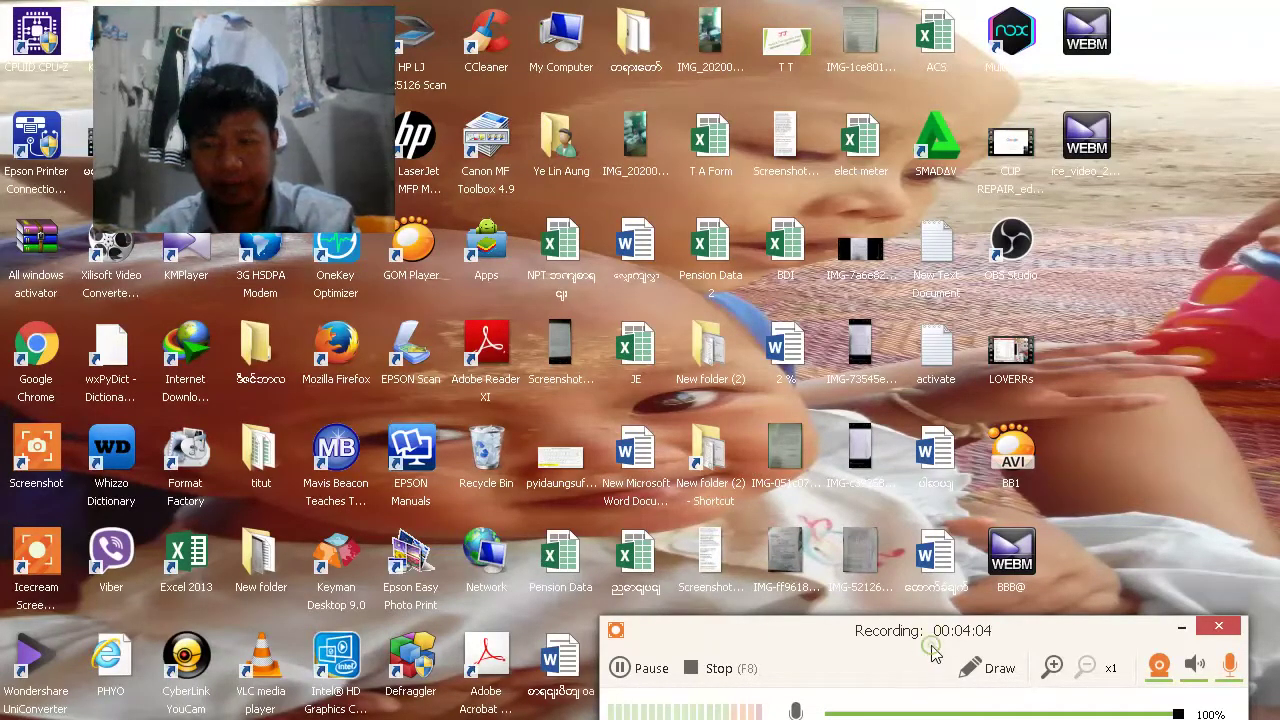
left_click_drag(932, 651, 727, 625)
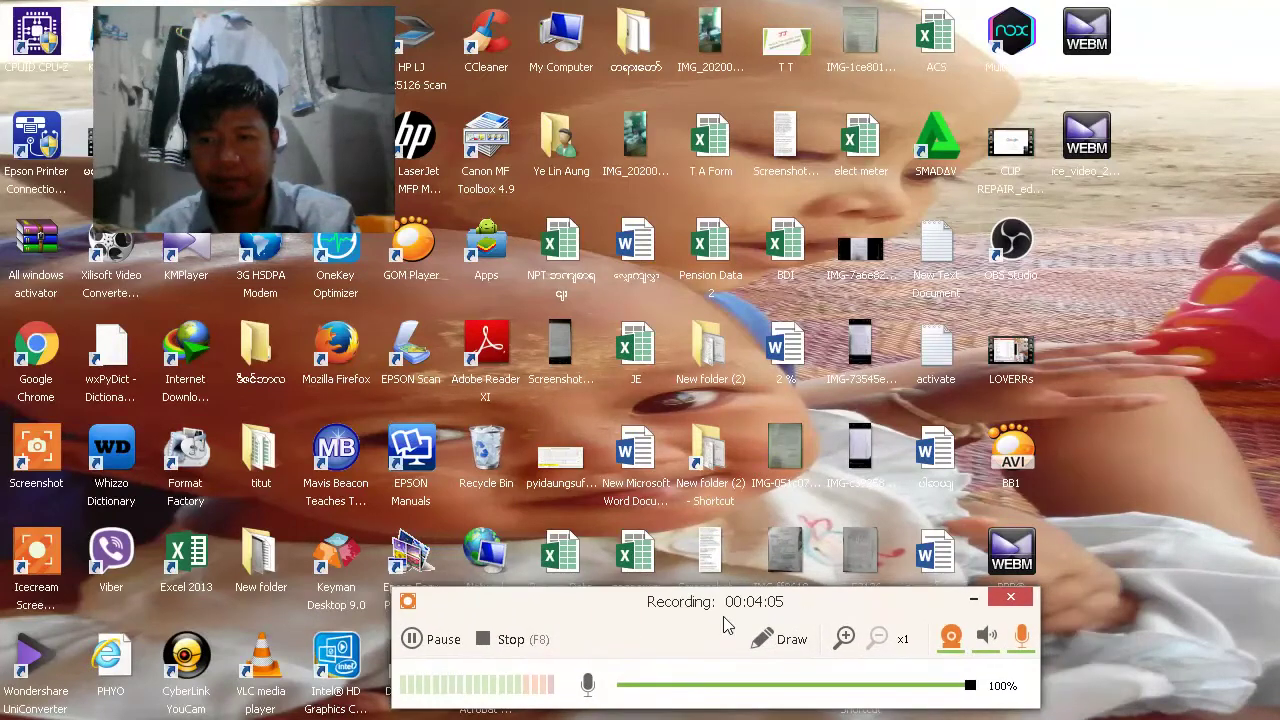
Check the battery's charging mode and power plan choices, and open Control Panel through a program search for "cont"
left_click(1133, 716)
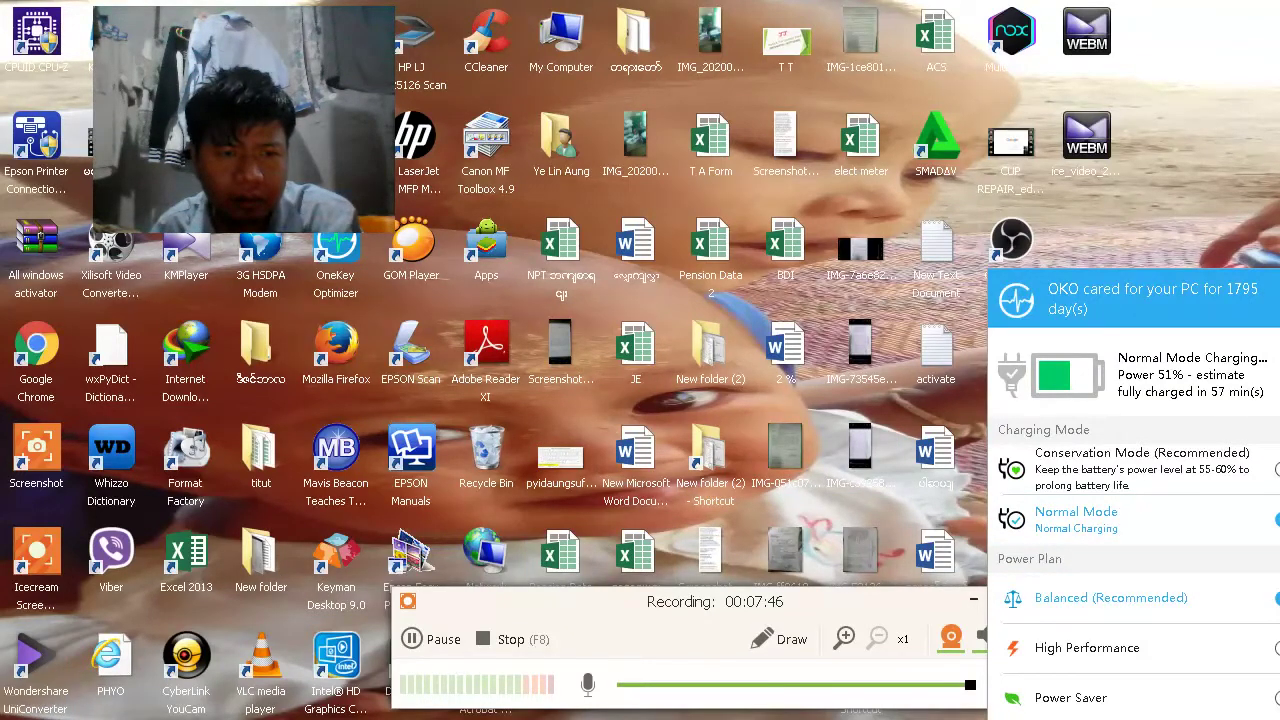
key("super")
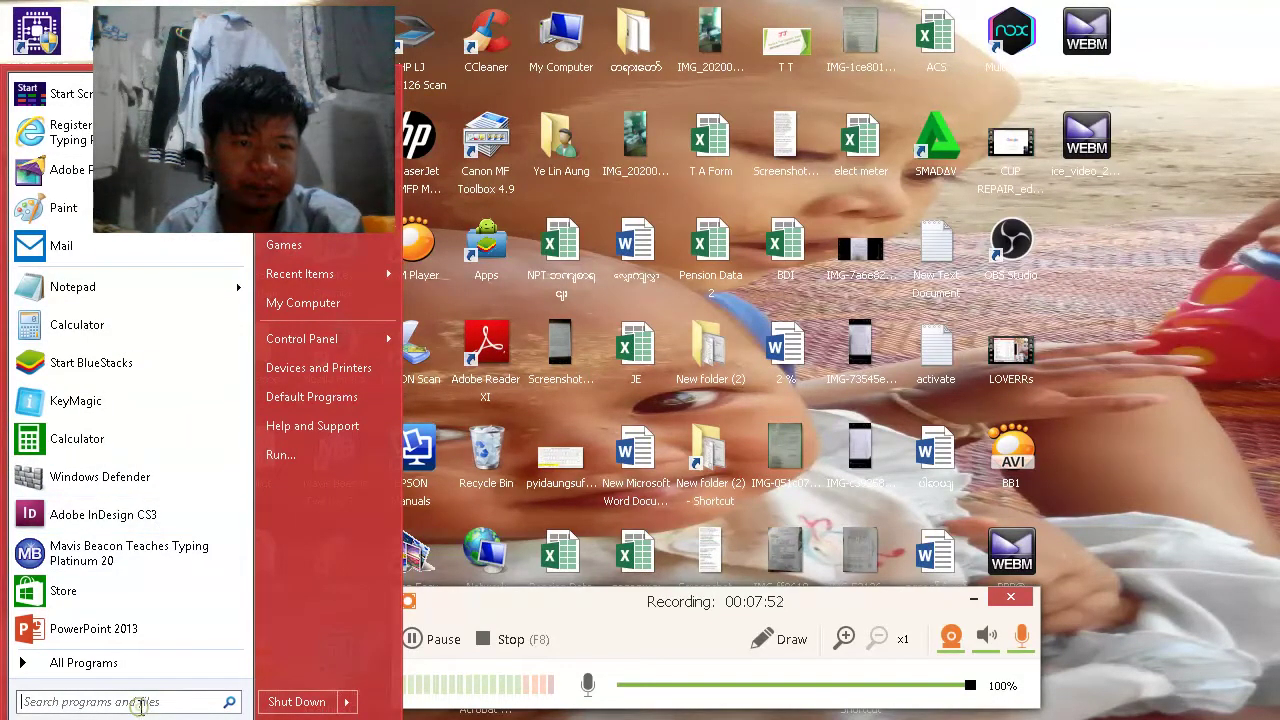
type("c")
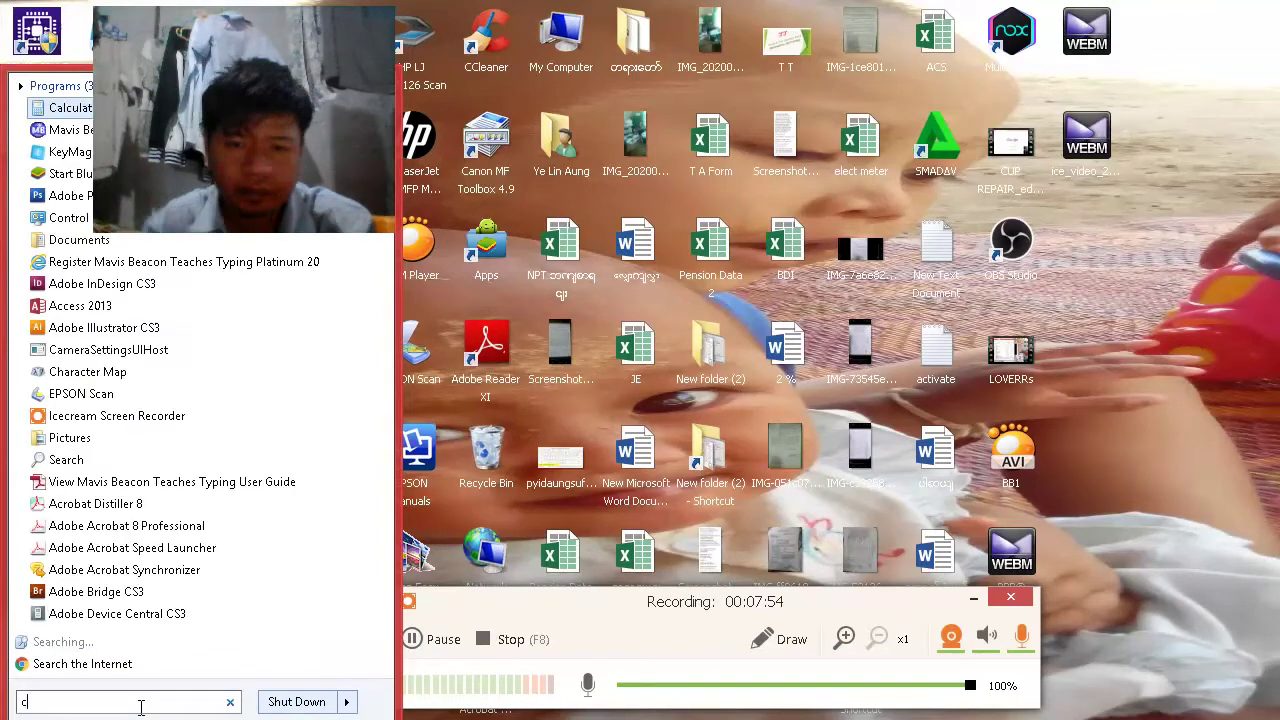
type("ont")
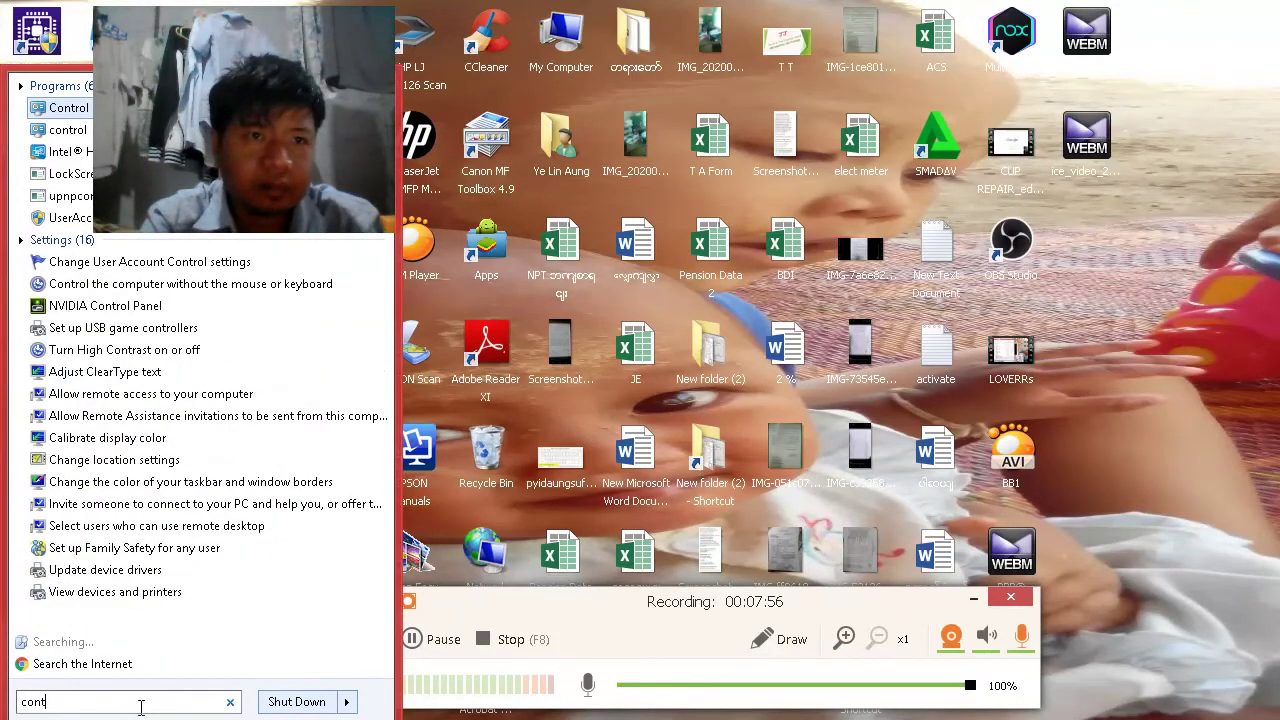
left_click(34, 132)
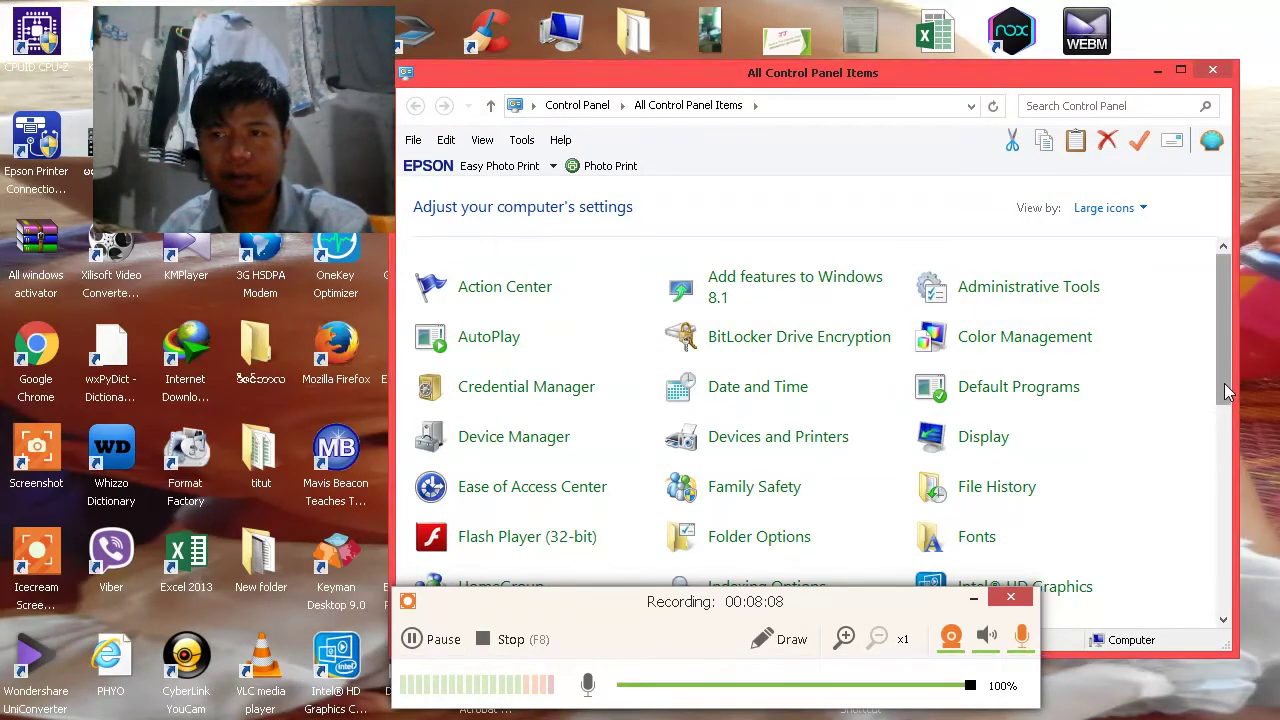
Open the advanced power settings of the Balanced plan from Power Options and place the dialog over the plan settings
left_click_drag(1228, 395, 1193, 530)
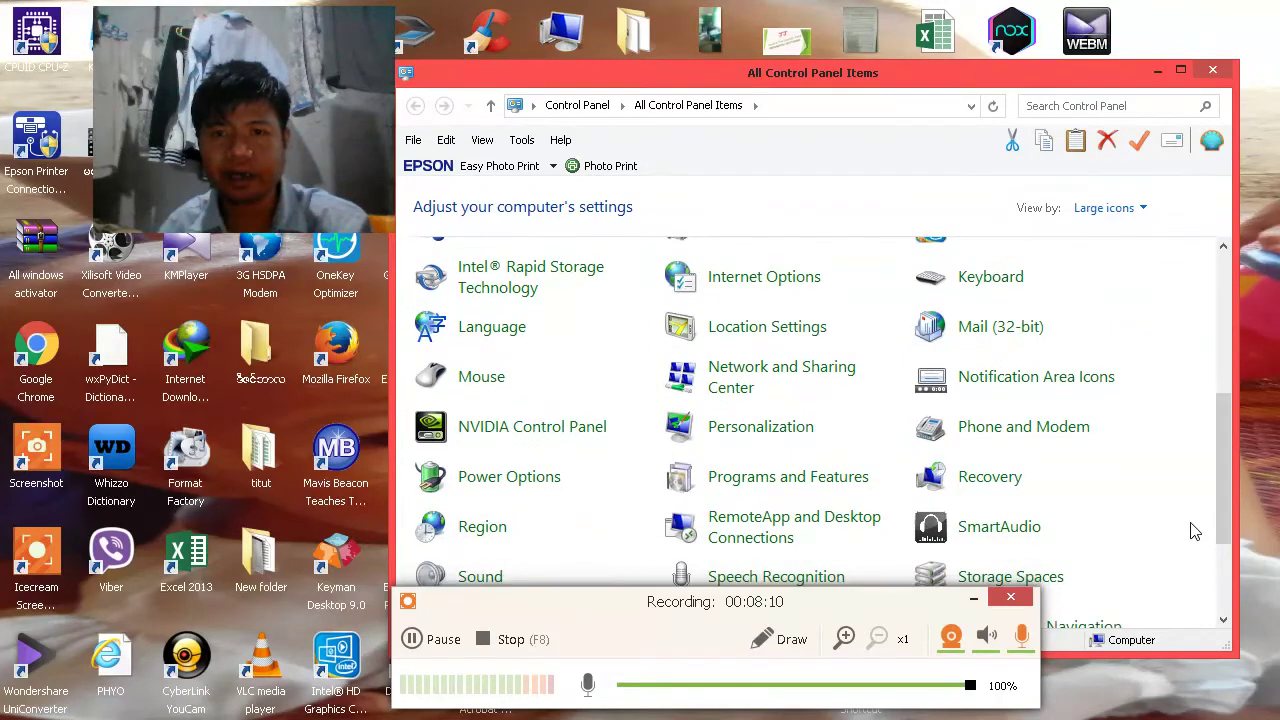
left_click(545, 490)
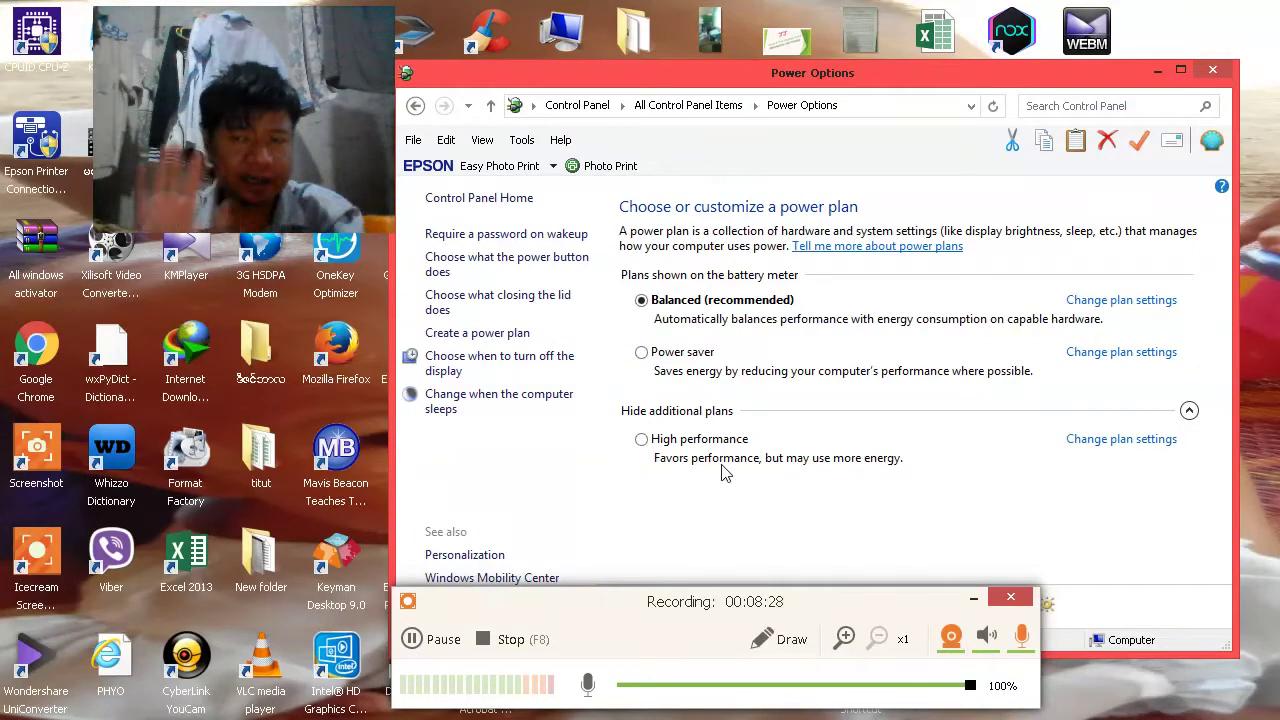
left_click(1116, 308)
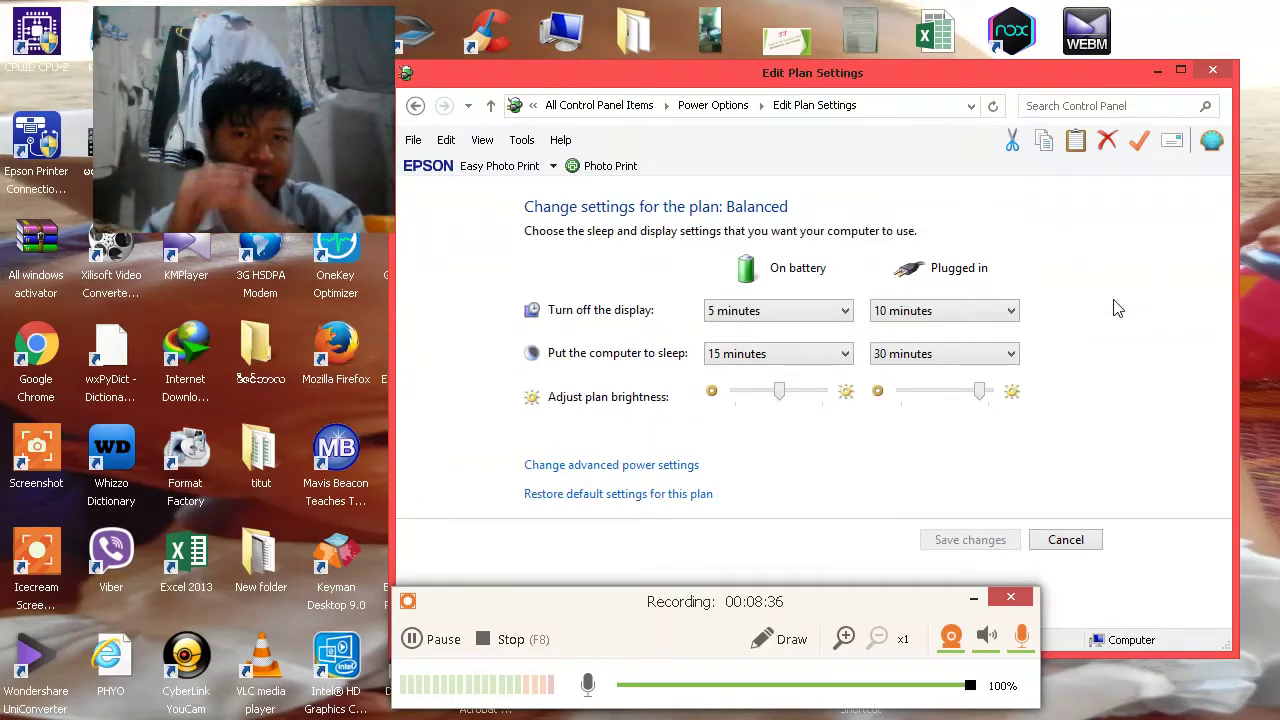
left_click(640, 466)
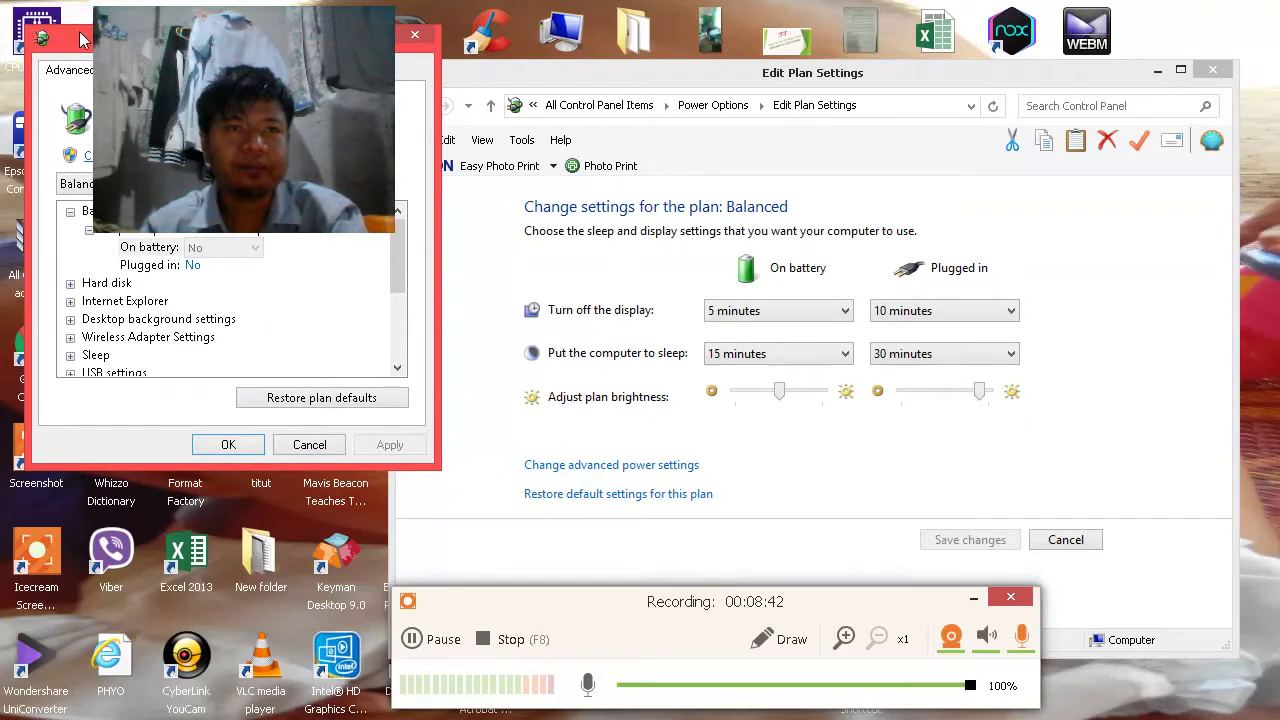
left_click_drag(82, 38, 686, 140)
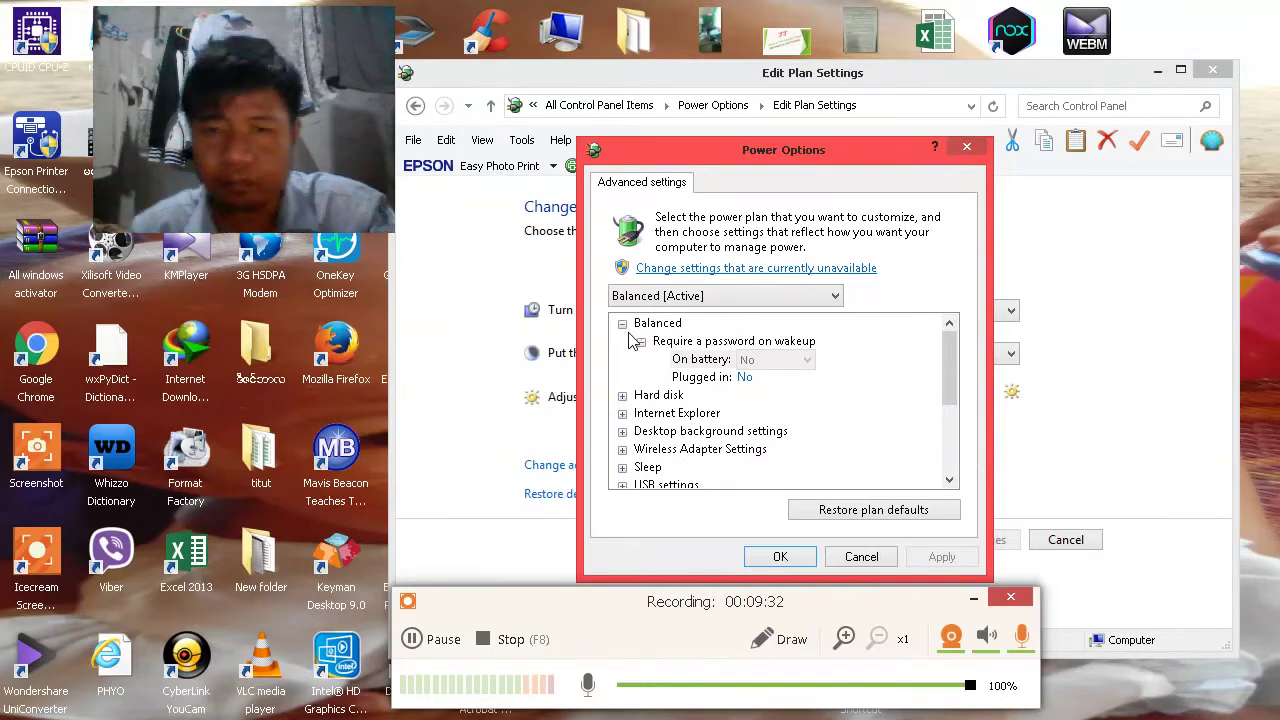
Choose Medium Power Saving as the on-battery Power Saving Mode in the Wireless Adapter Settings
left_click(623, 450)
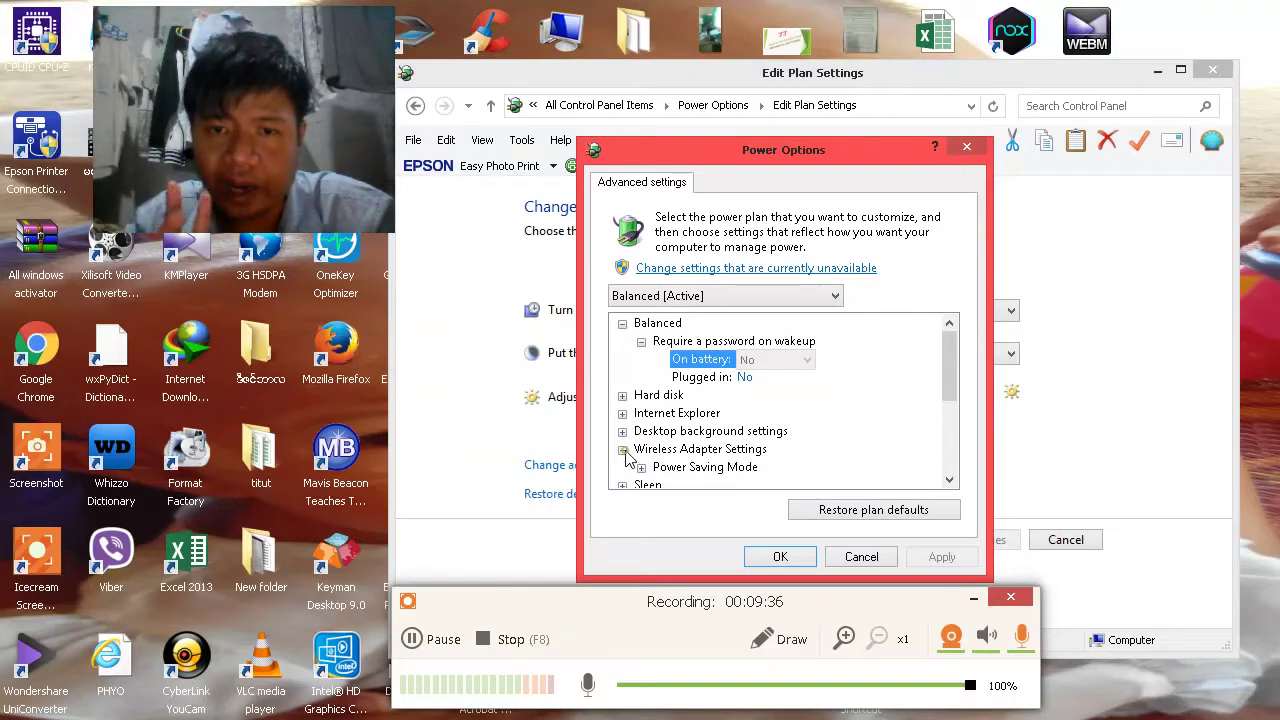
left_click(642, 467)
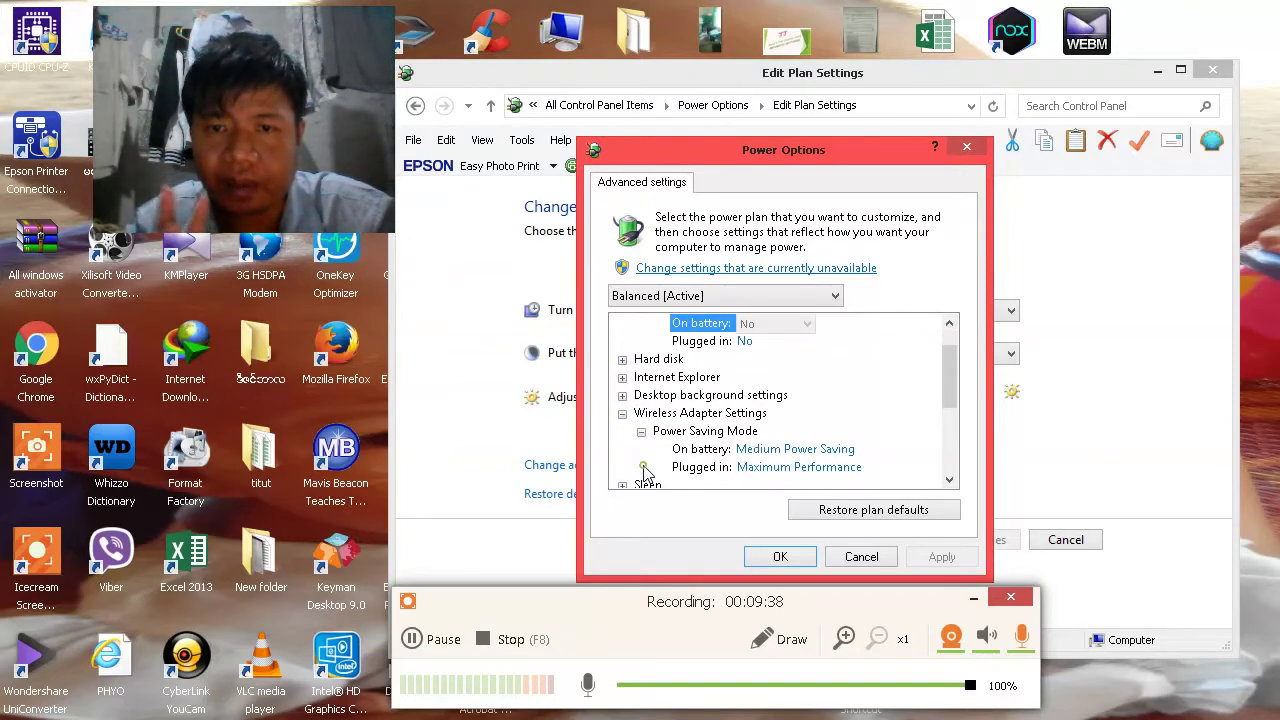
left_click(756, 456)
left_click(759, 452)
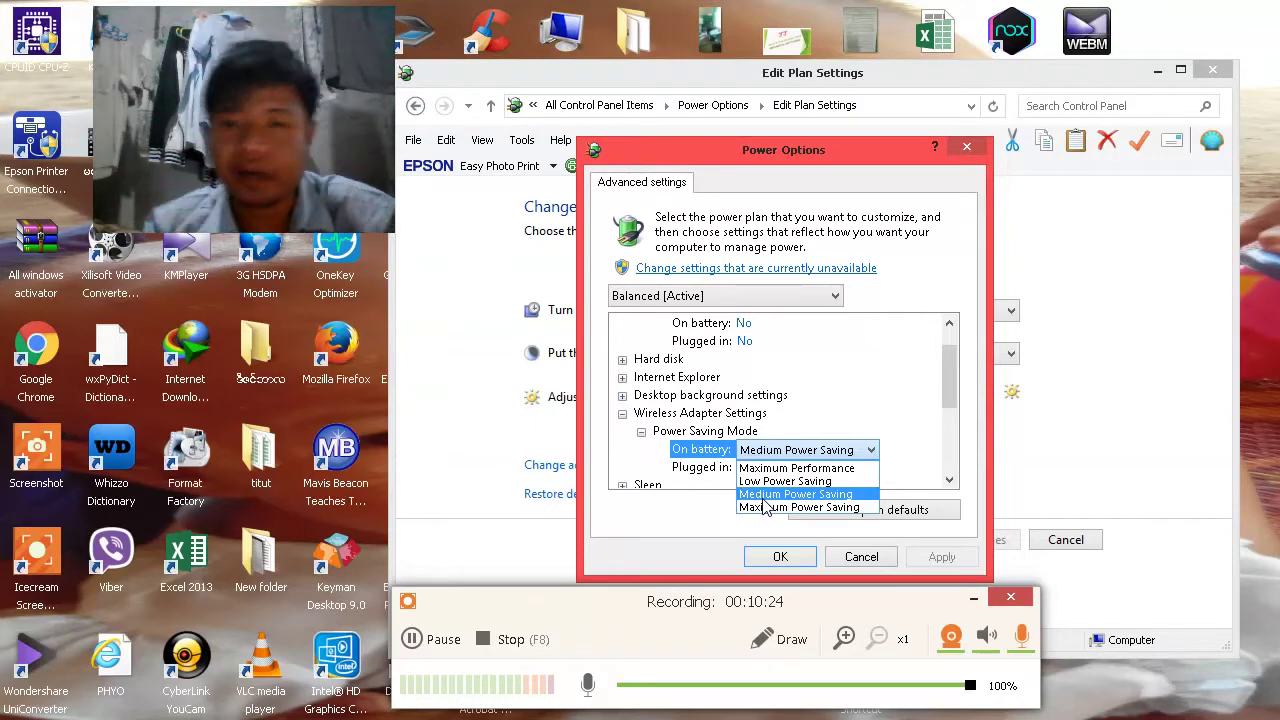
left_click(764, 497)
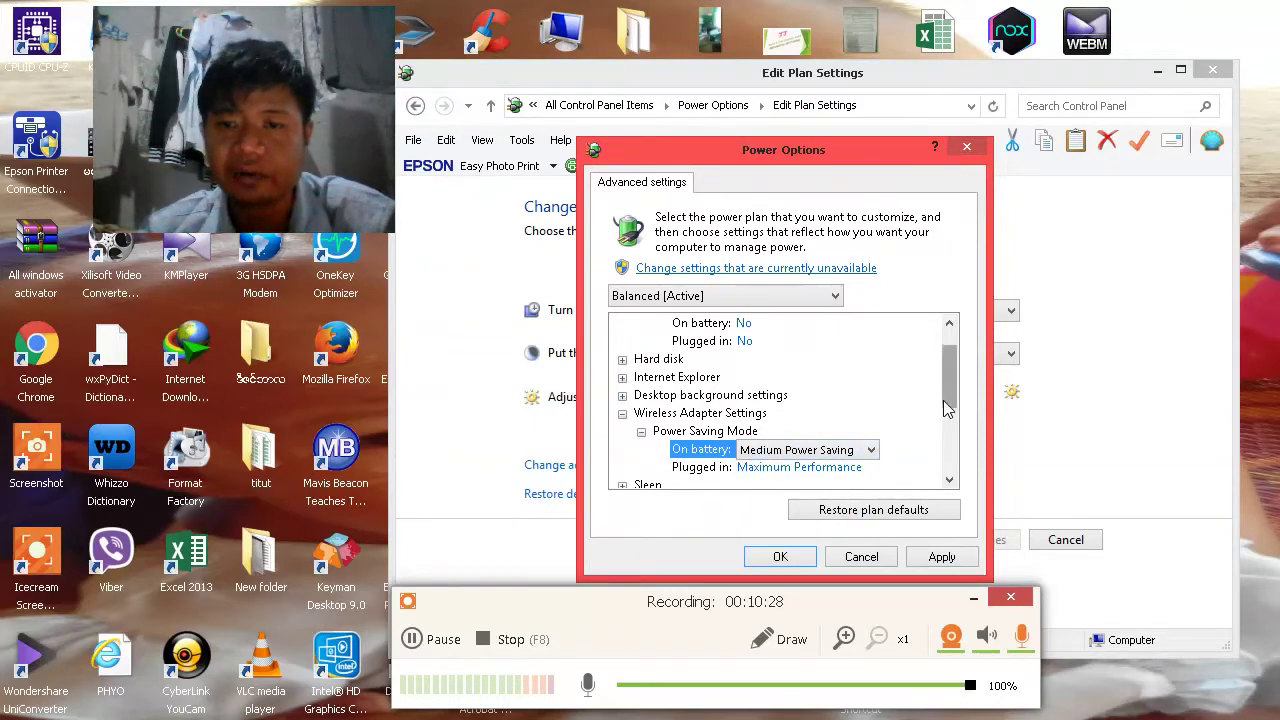
Examine the on-battery and plugged-in options of the Intel(R) Graphics Power Plan
left_click_drag(953, 391, 953, 436)
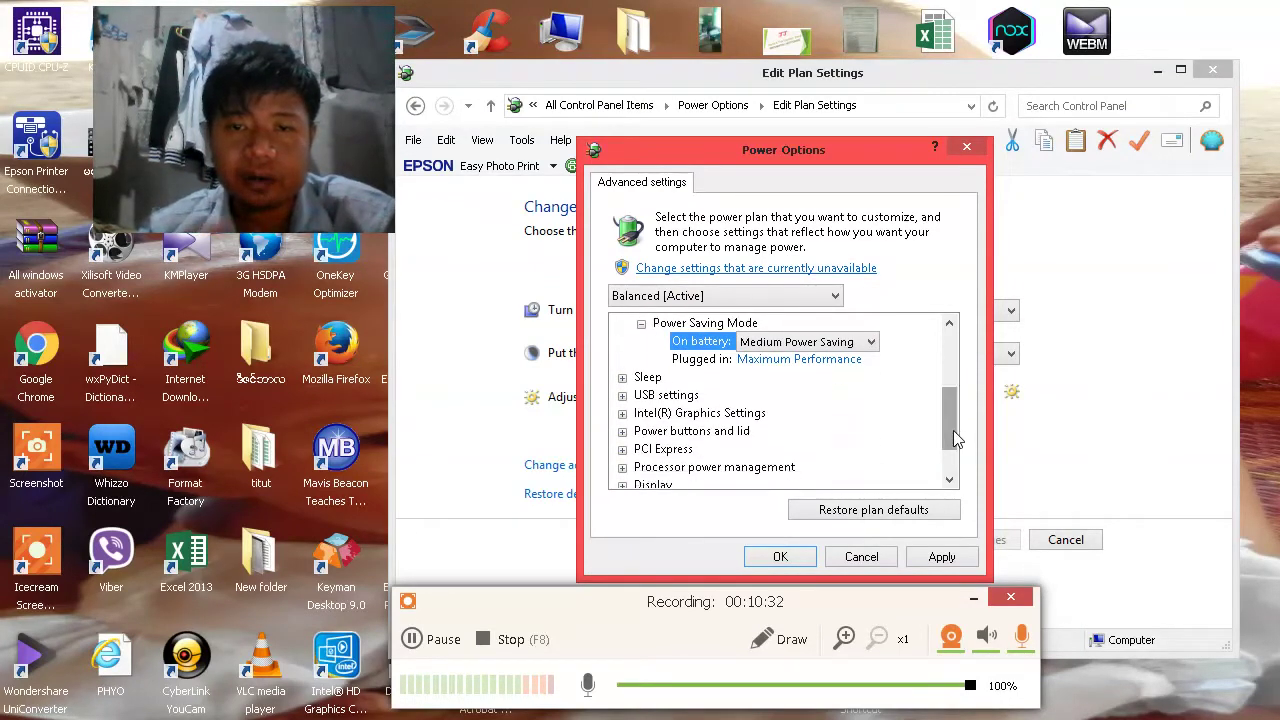
left_click(622, 413)
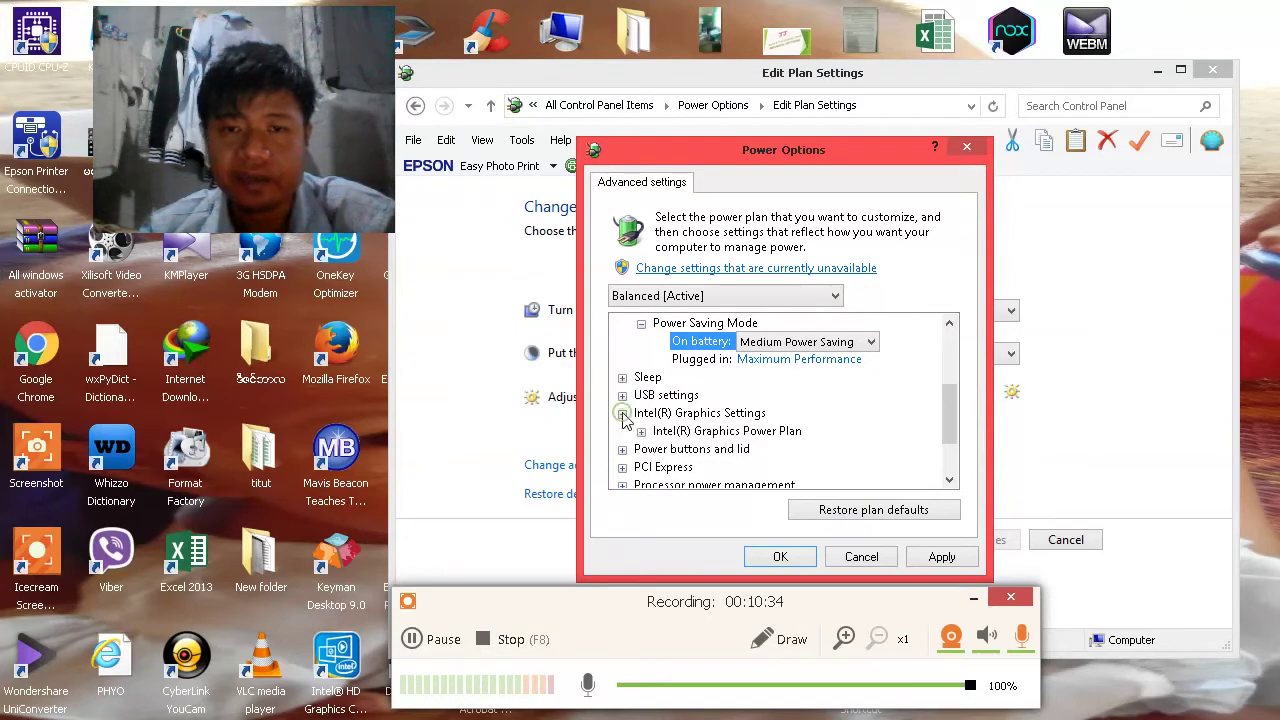
left_click(642, 431)
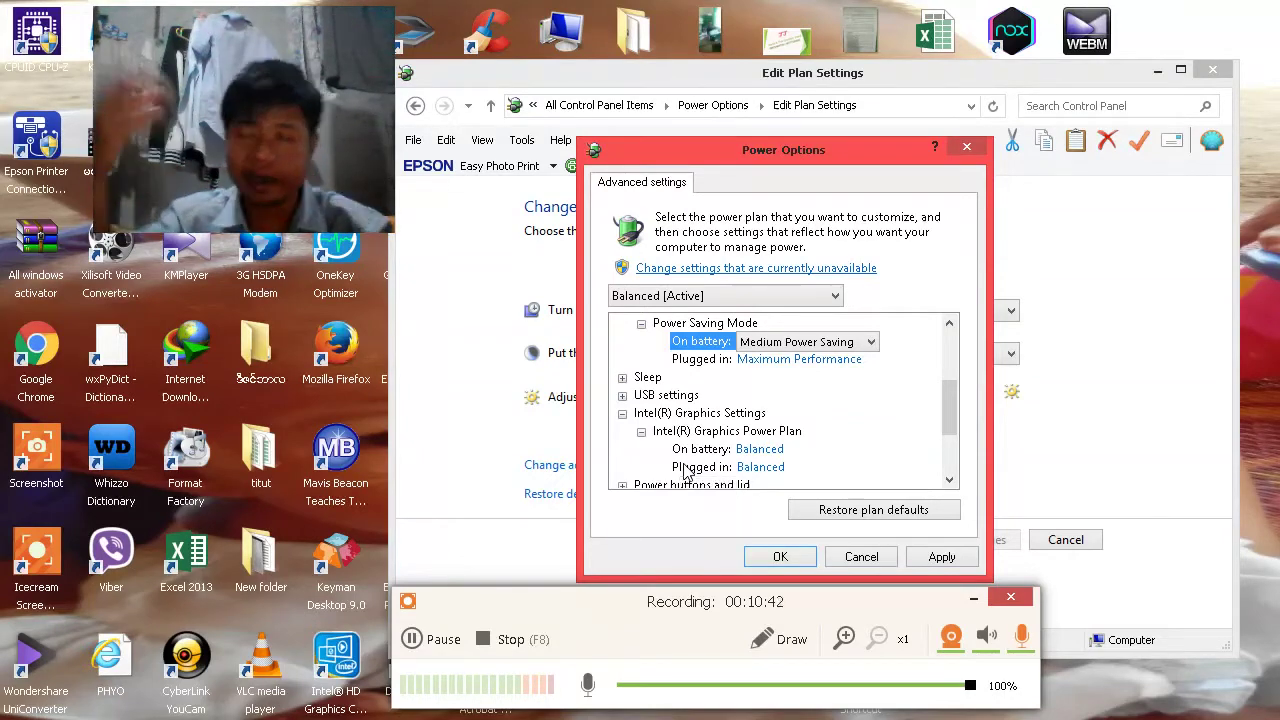
left_click(641, 432)
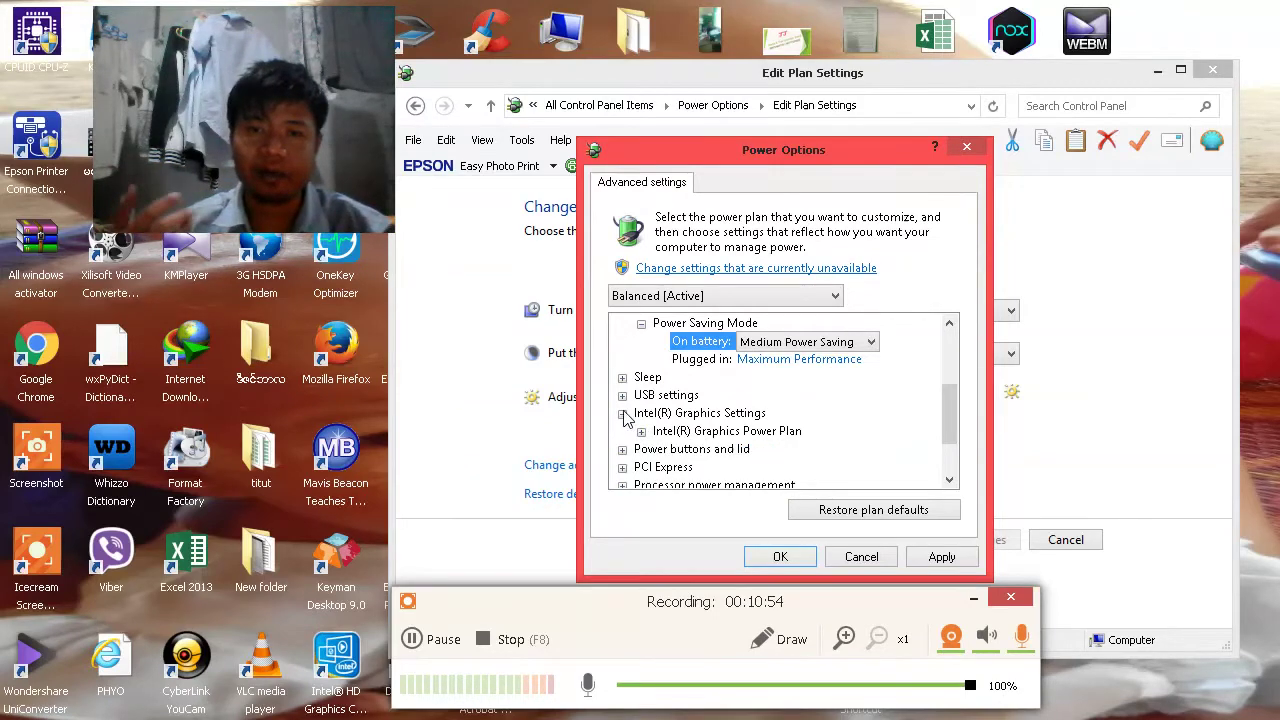
left_click(622, 413)
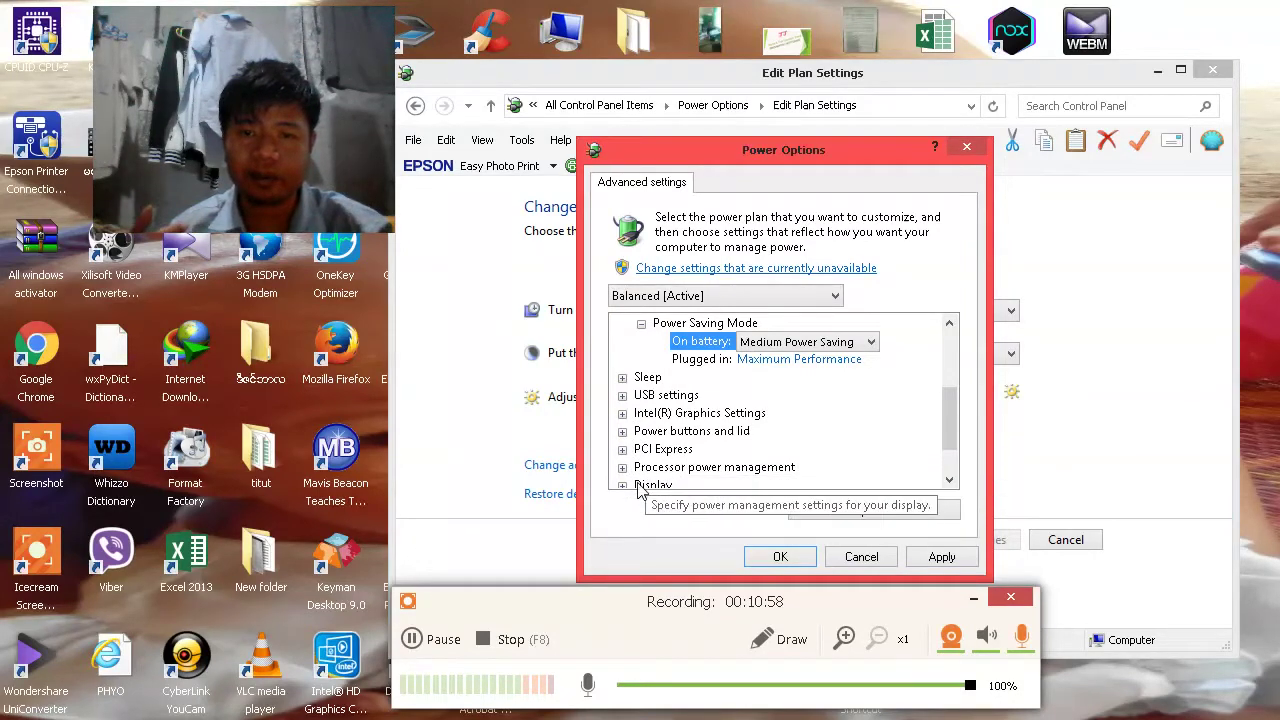
Set the plugged-in display brightness of the Balanced plan to 50% and accept the advanced settings
left_click(634, 487)
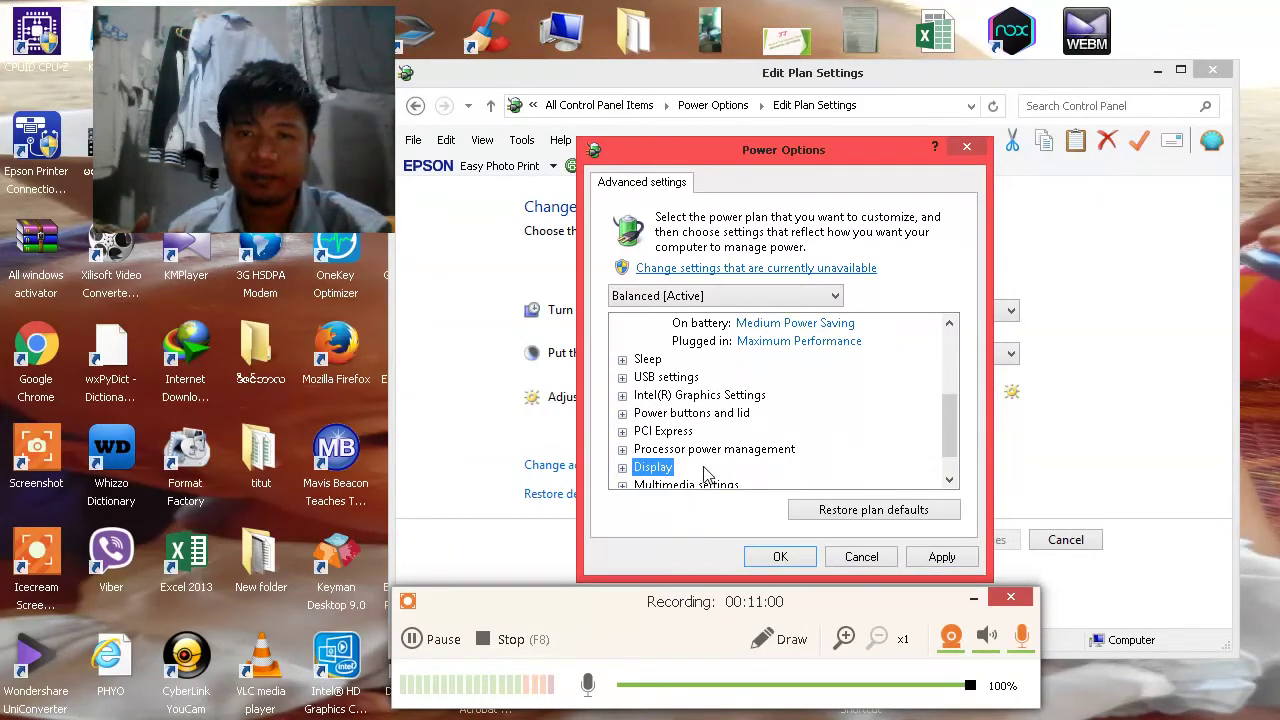
left_click(622, 469)
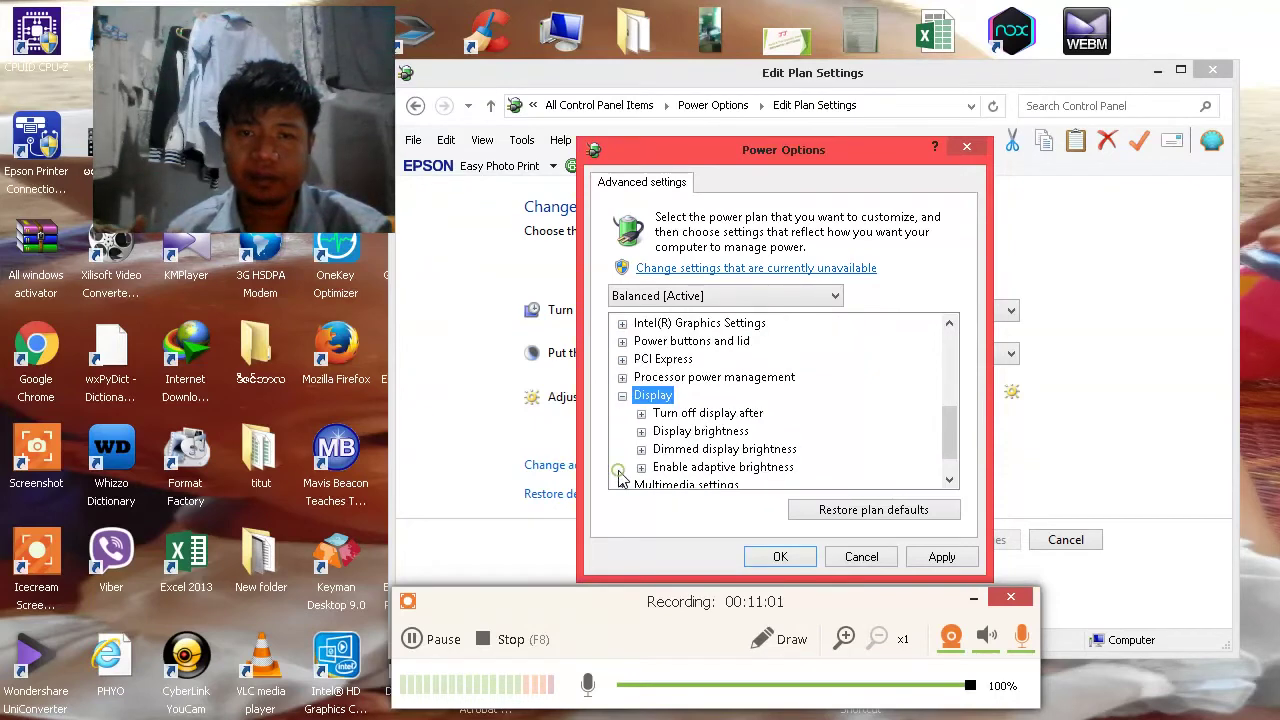
left_click(641, 413)
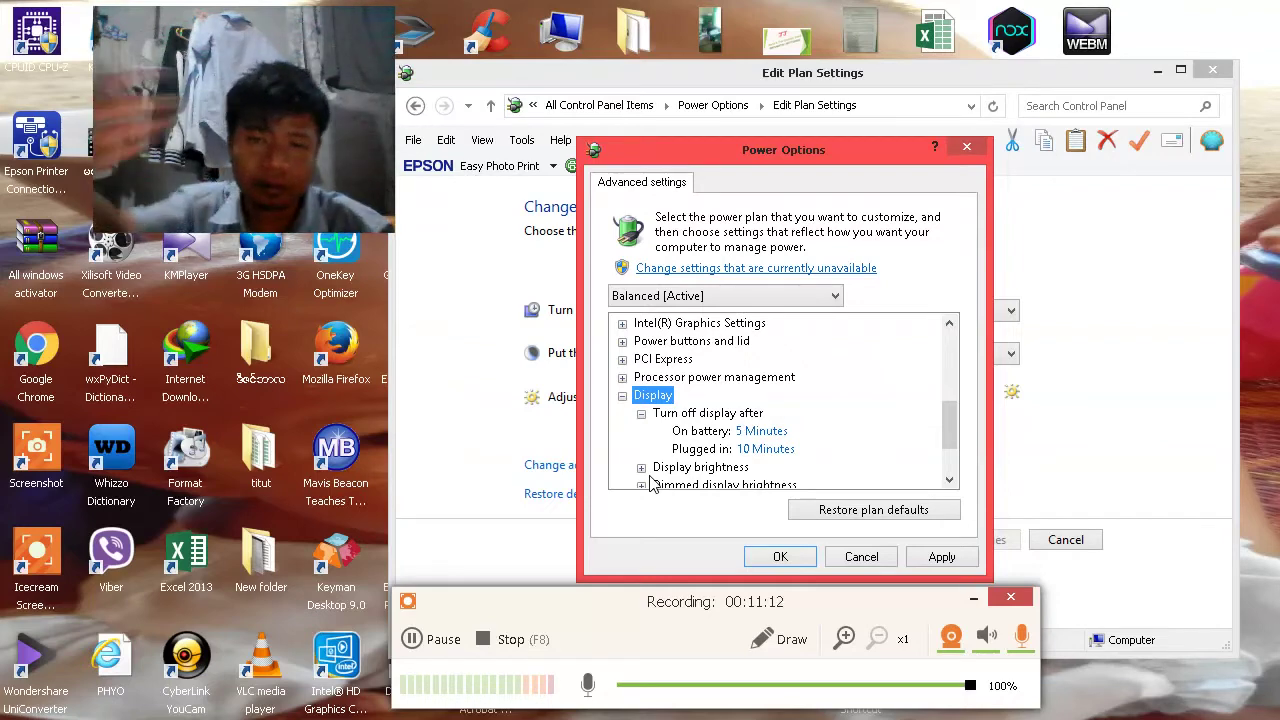
left_click(646, 474)
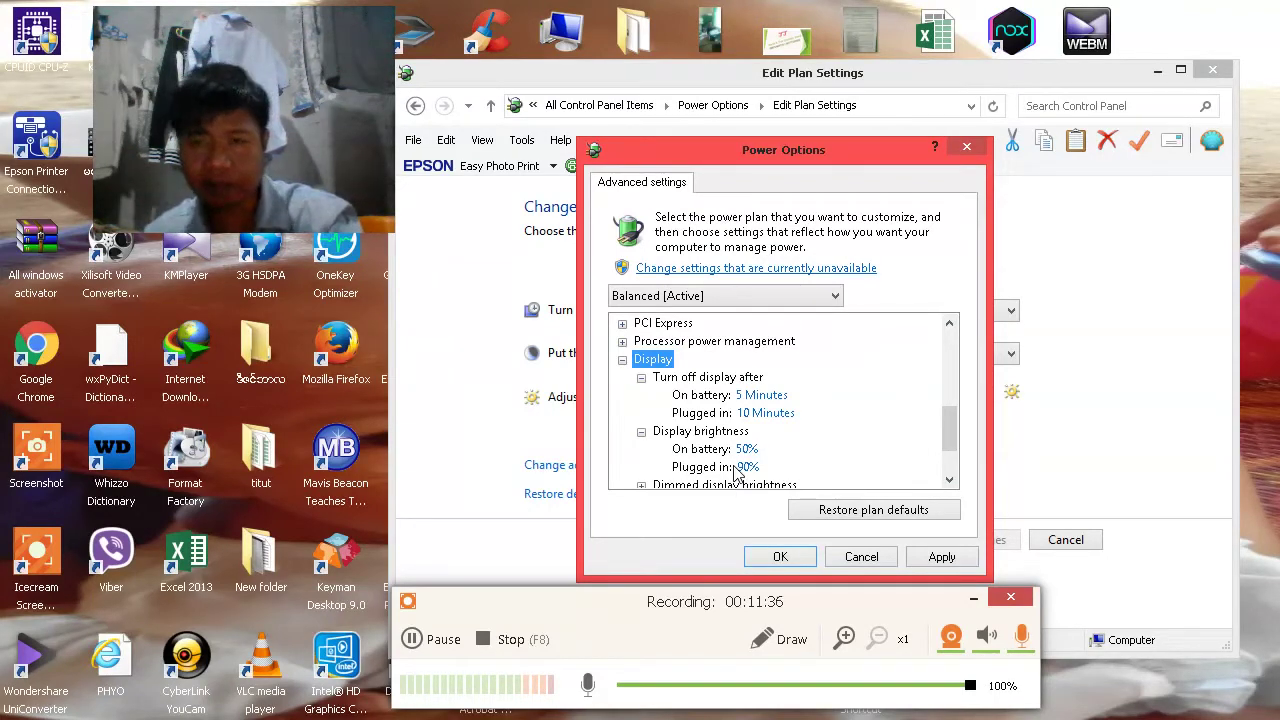
left_click(745, 468)
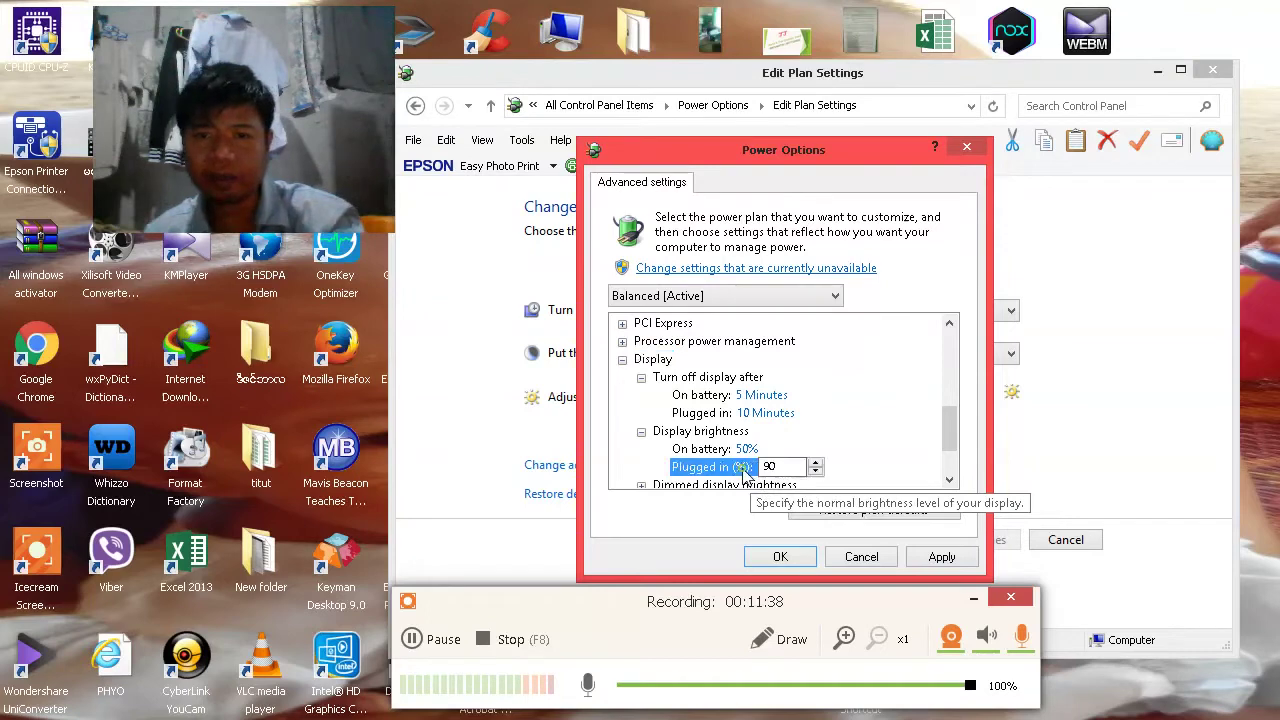
double_click(769, 467)
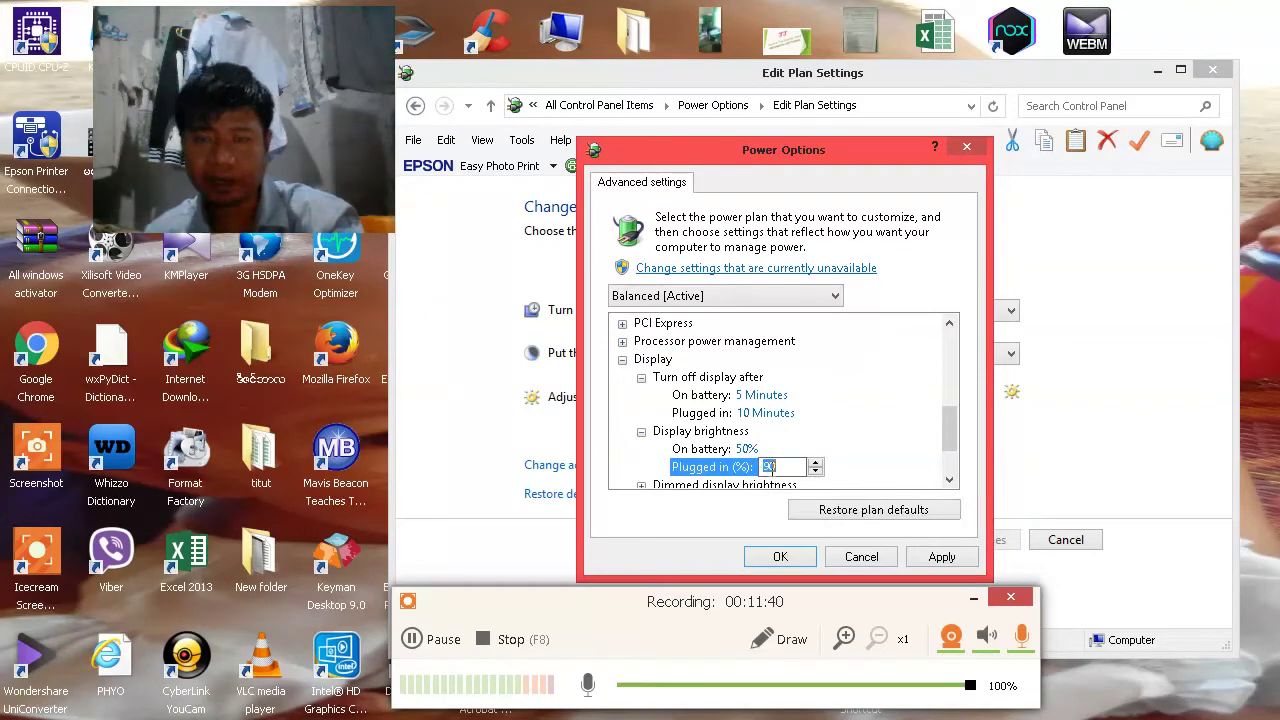
type("5")
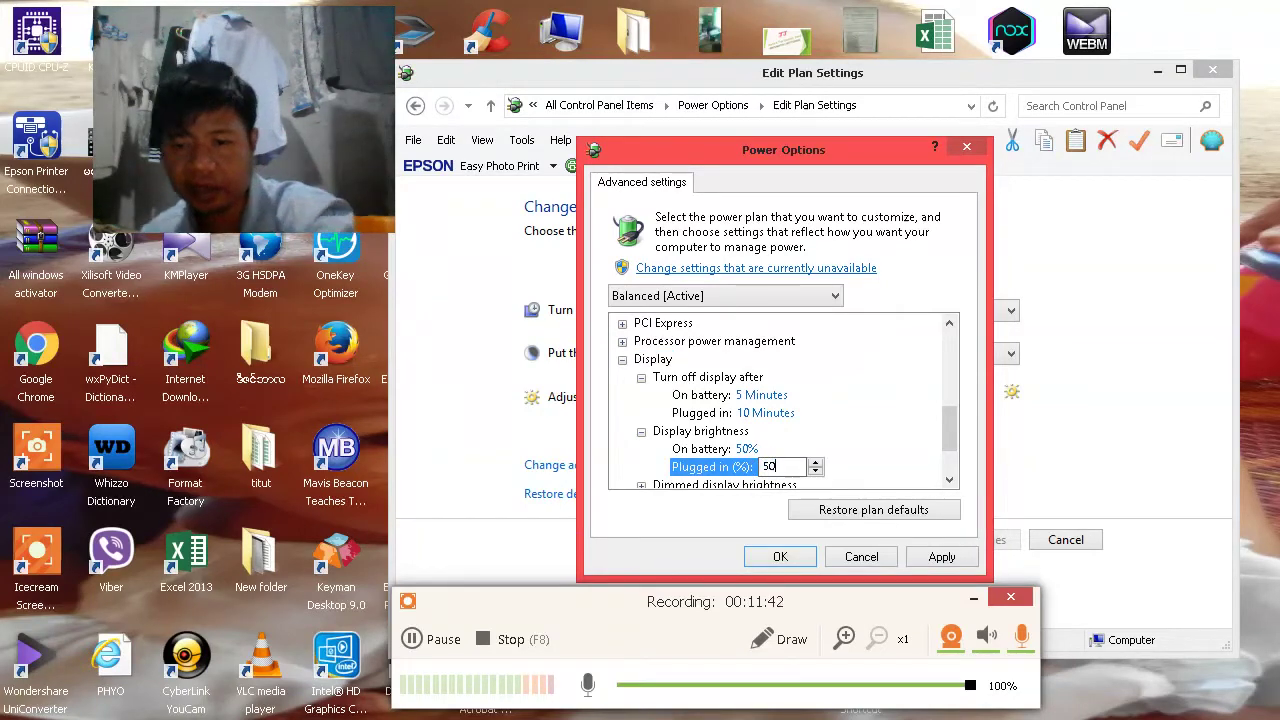
type("0")
key("Return")
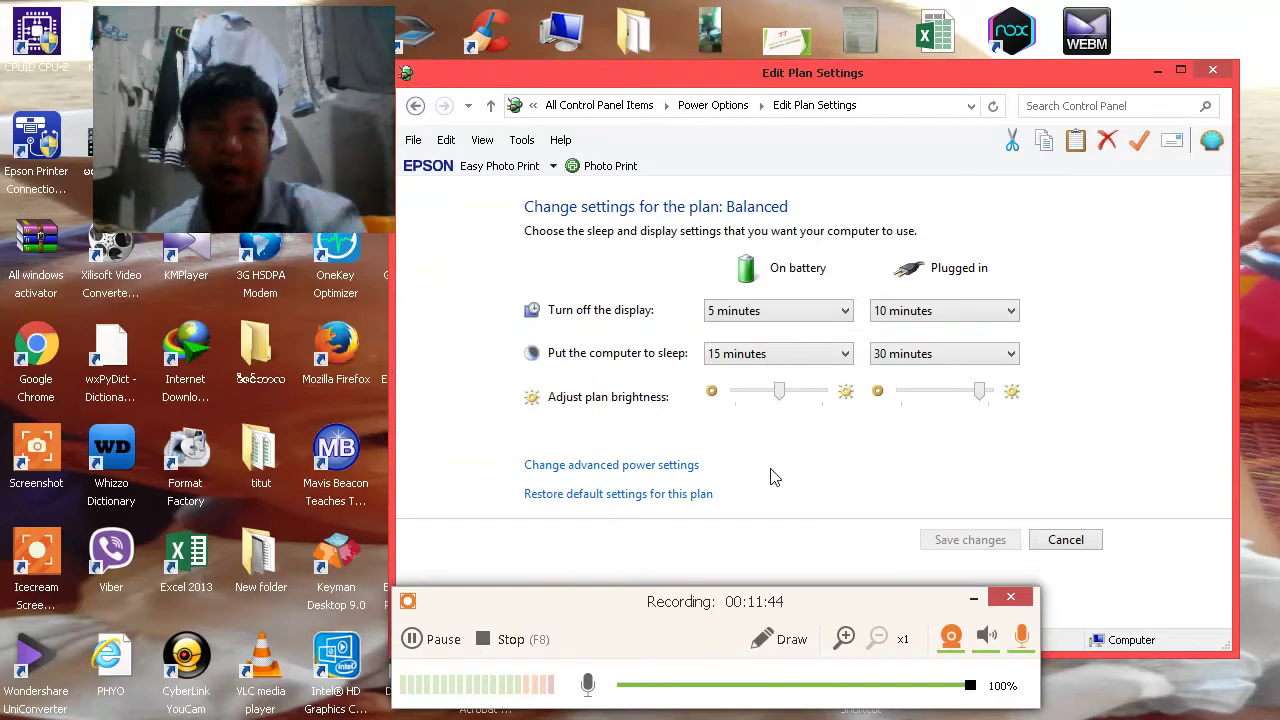
Reopen the Balanced plan's advanced power settings, look through the categories down to Display, and dismiss the dialog
left_click(686, 472)
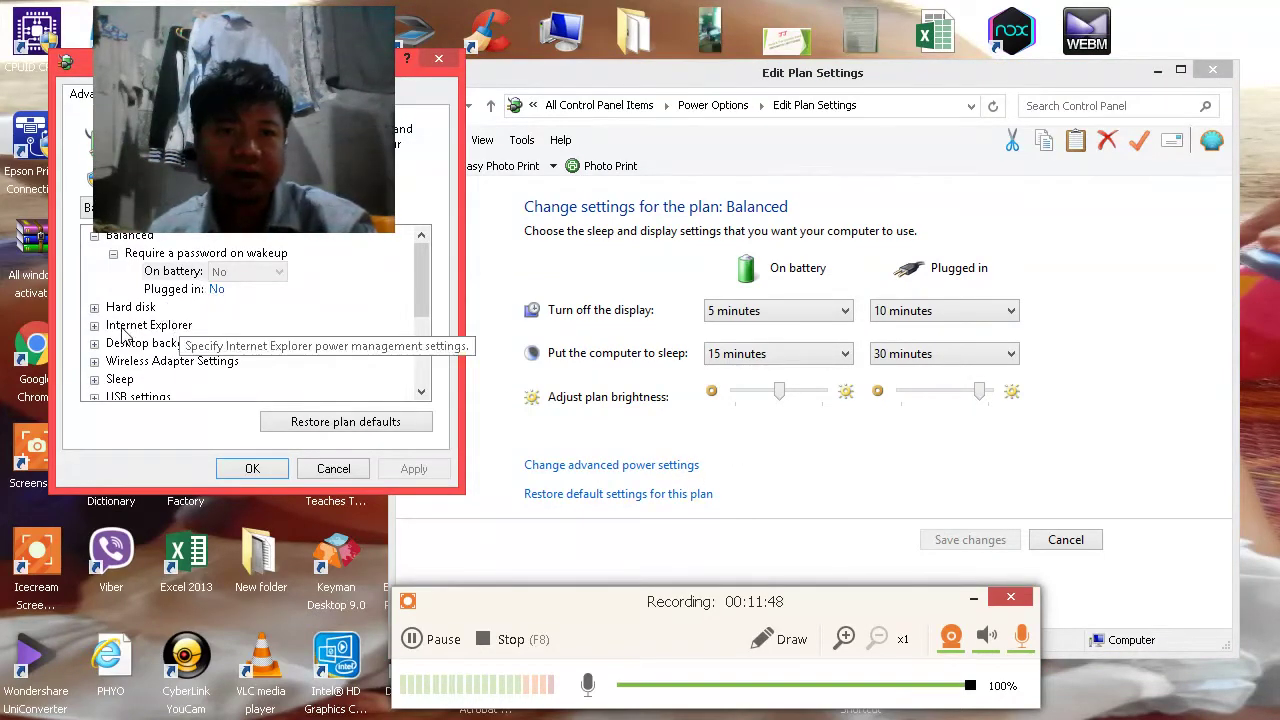
scroll(112, 368, "down", 3)
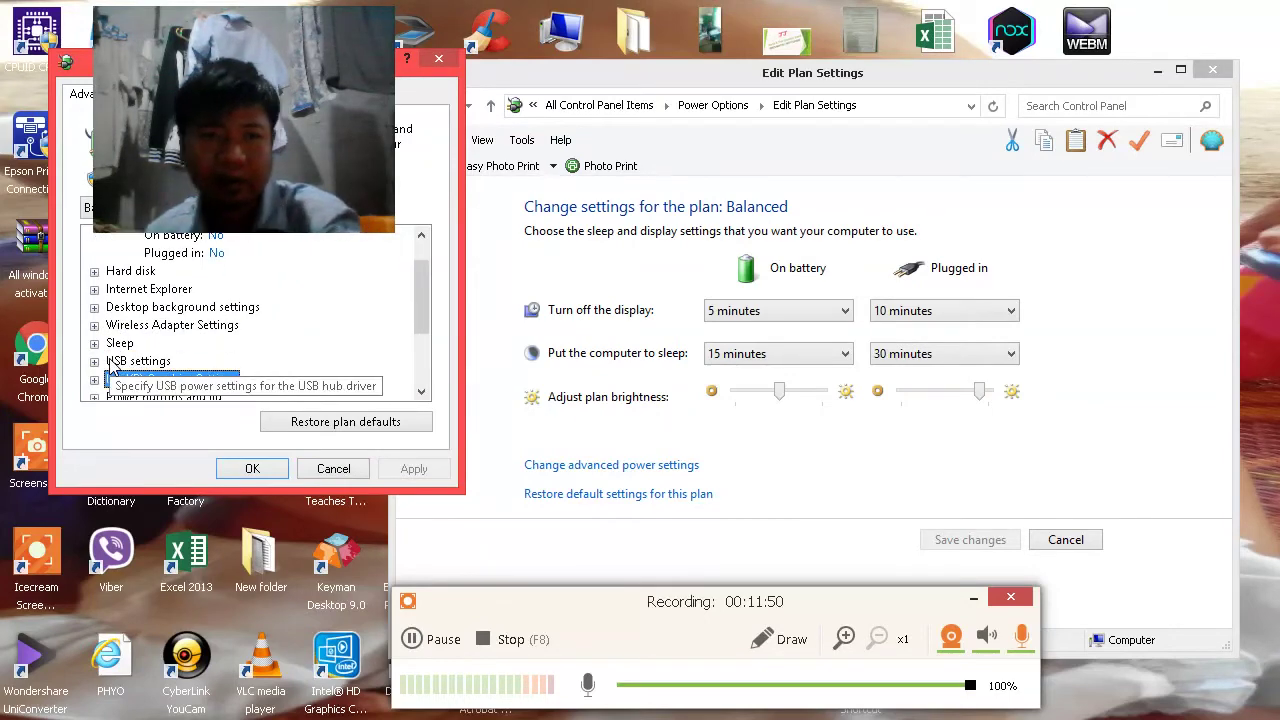
left_click(112, 364)
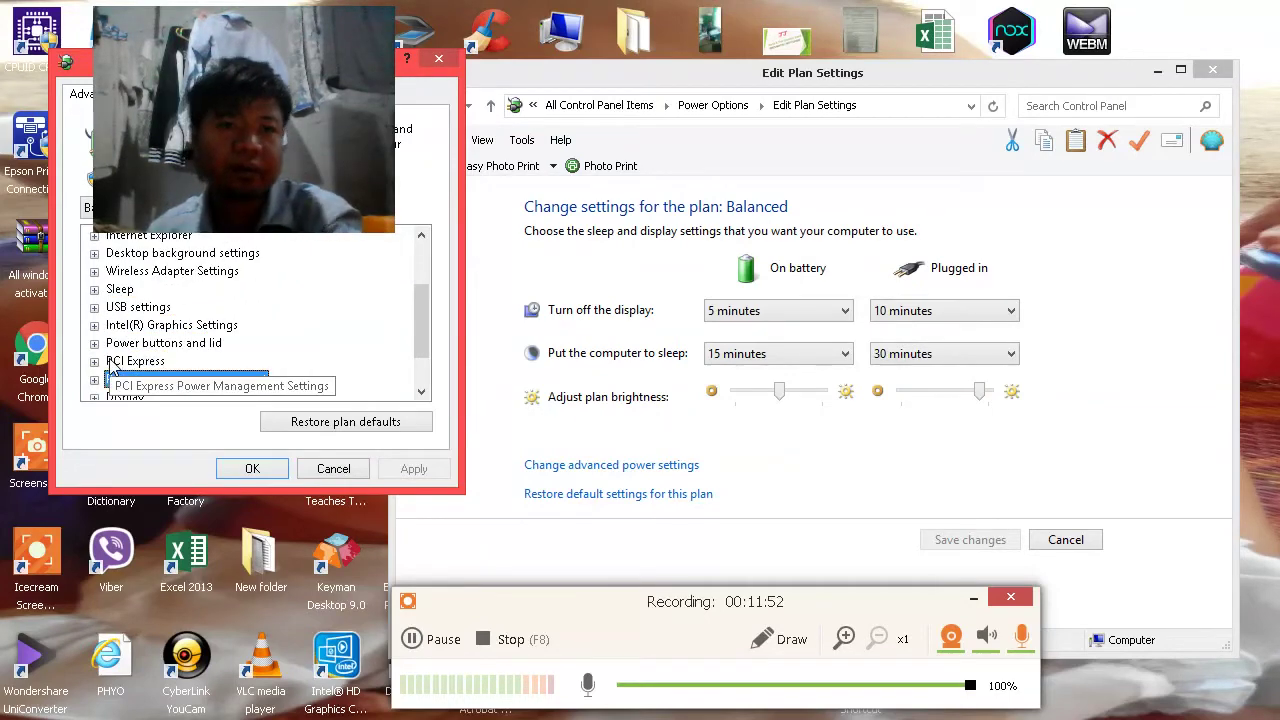
scroll(115, 368, "down", 1)
left_click(137, 382)
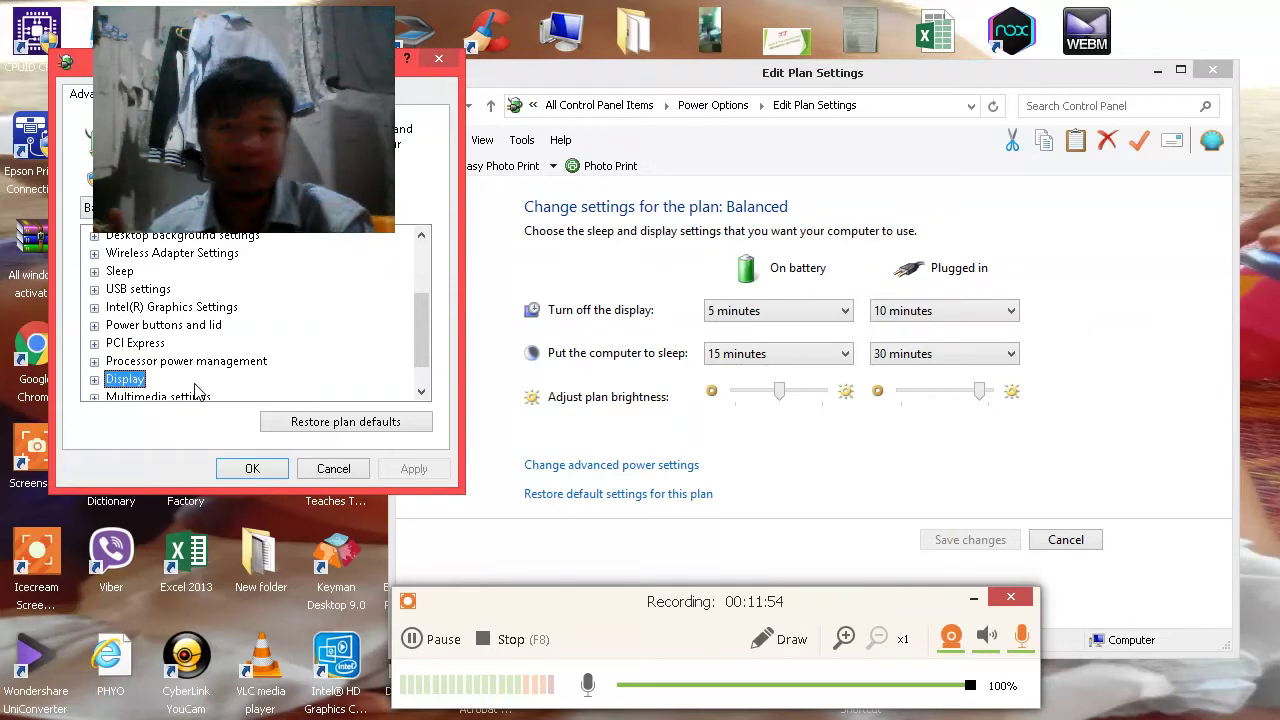
key("Escape")
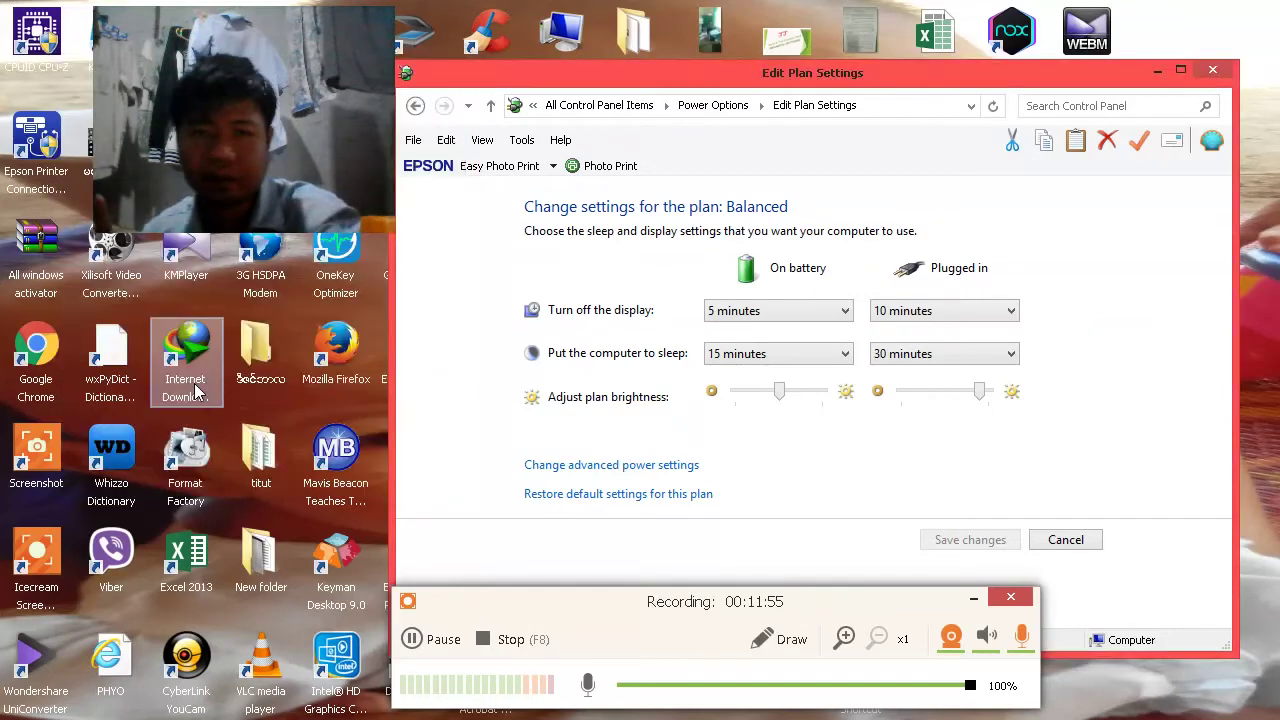
Reopen the Balanced plan's advanced power settings and expand the Display brightness setting in the Display category
left_click(538, 466)
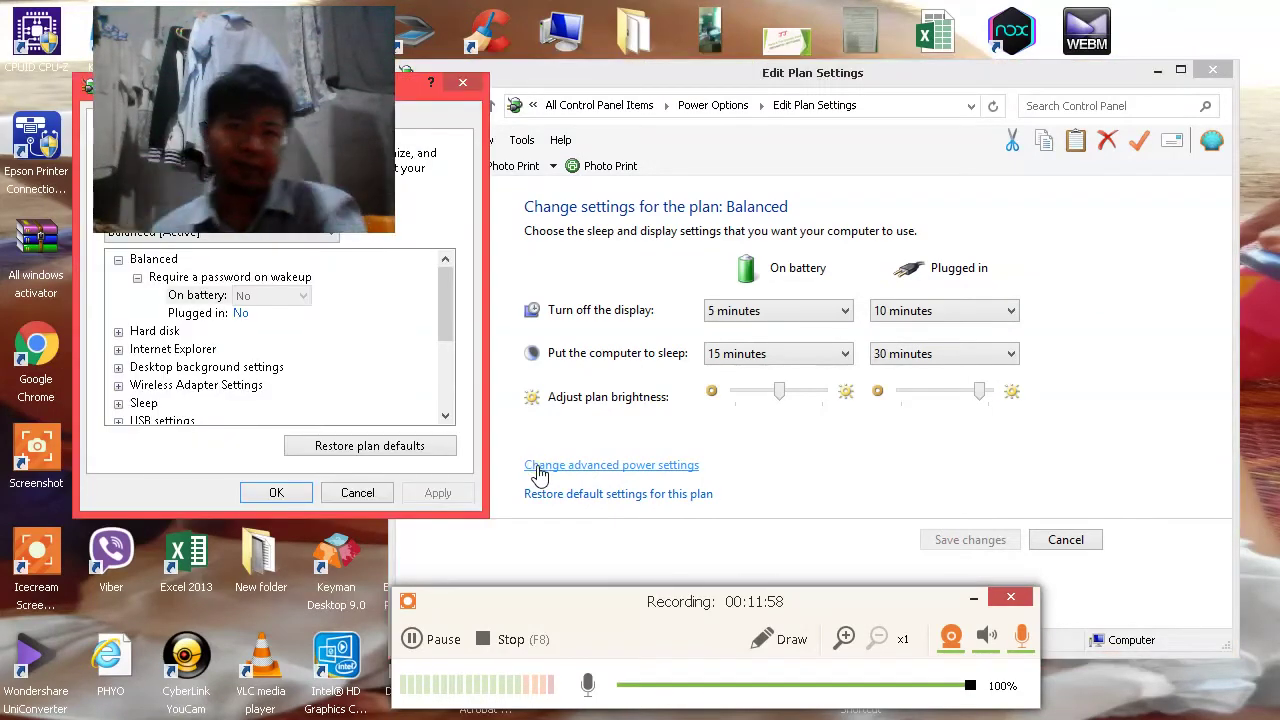
left_click(163, 390)
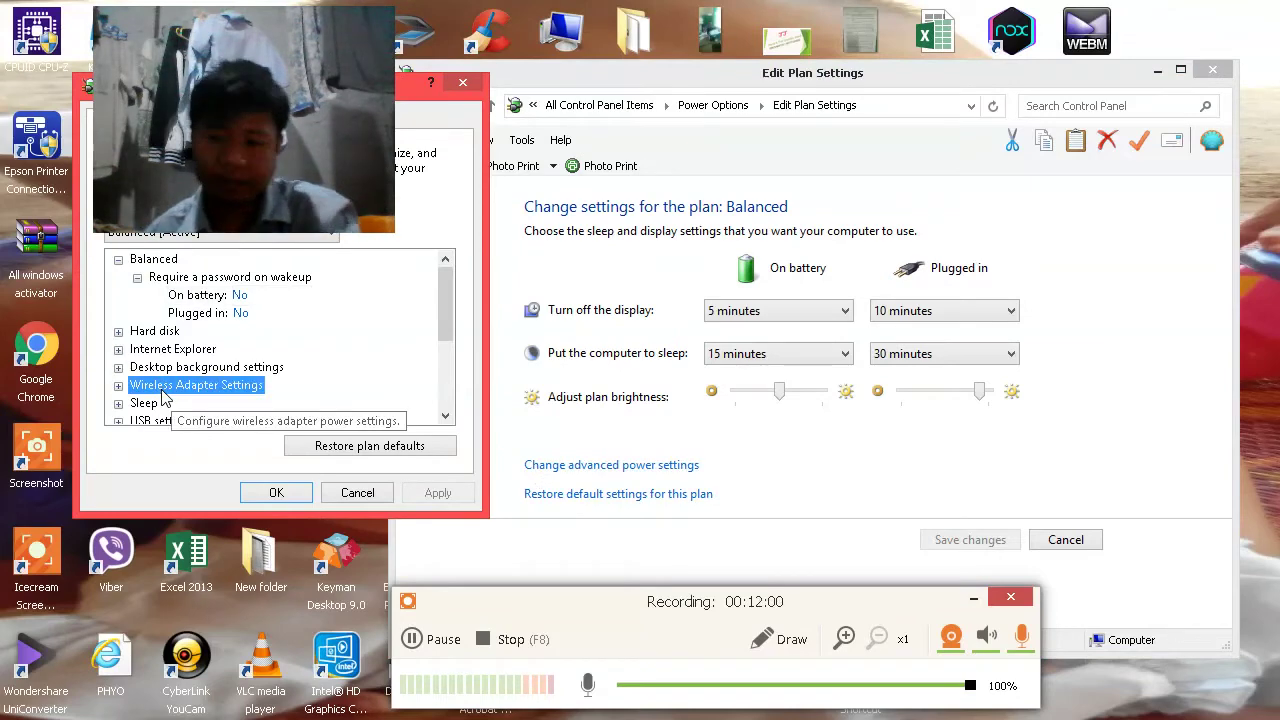
key("Down")
key("Down")
key("Down")
key("Down")
key("Down")
key("Down")
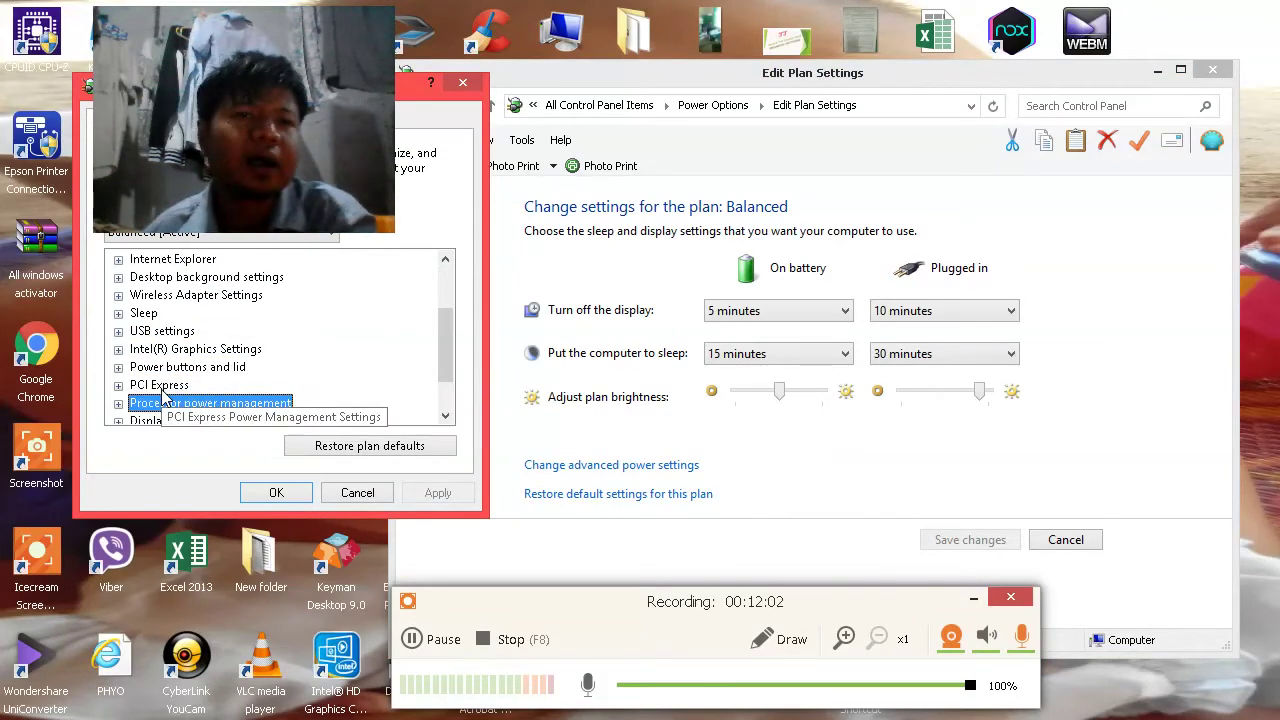
key("Down")
key("Down")
key("Down")
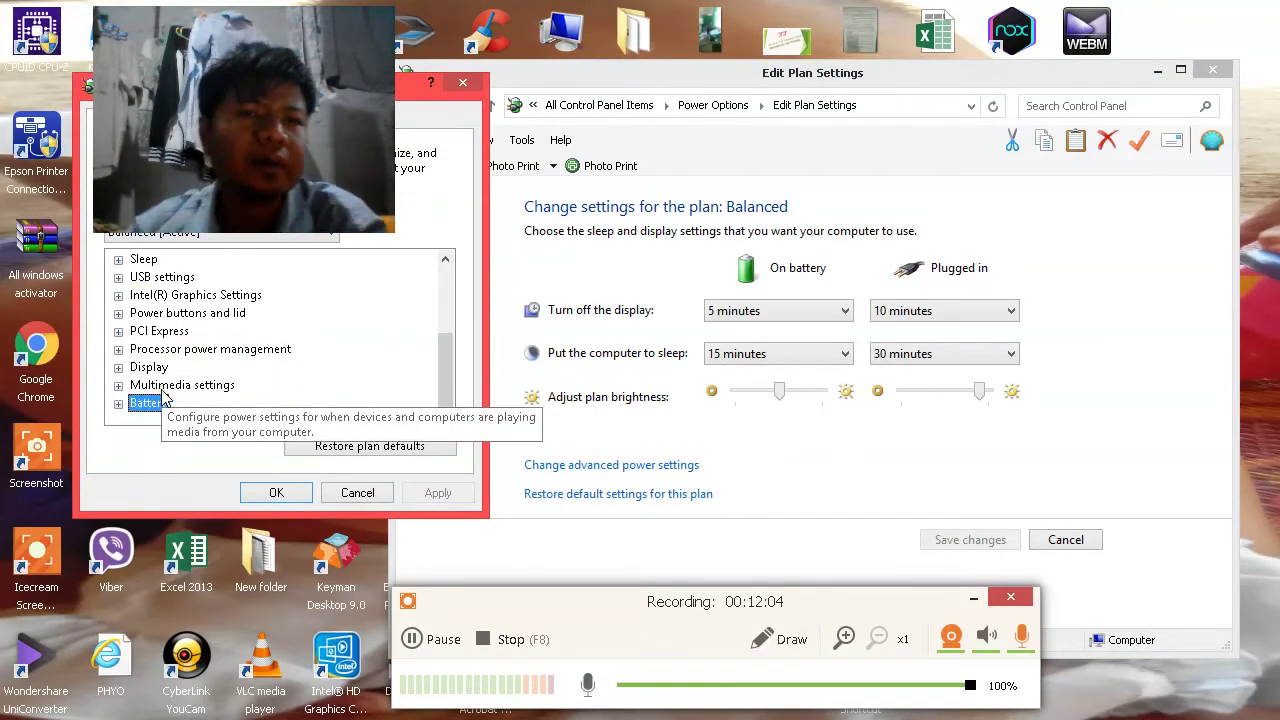
key("Up")
key("Up")
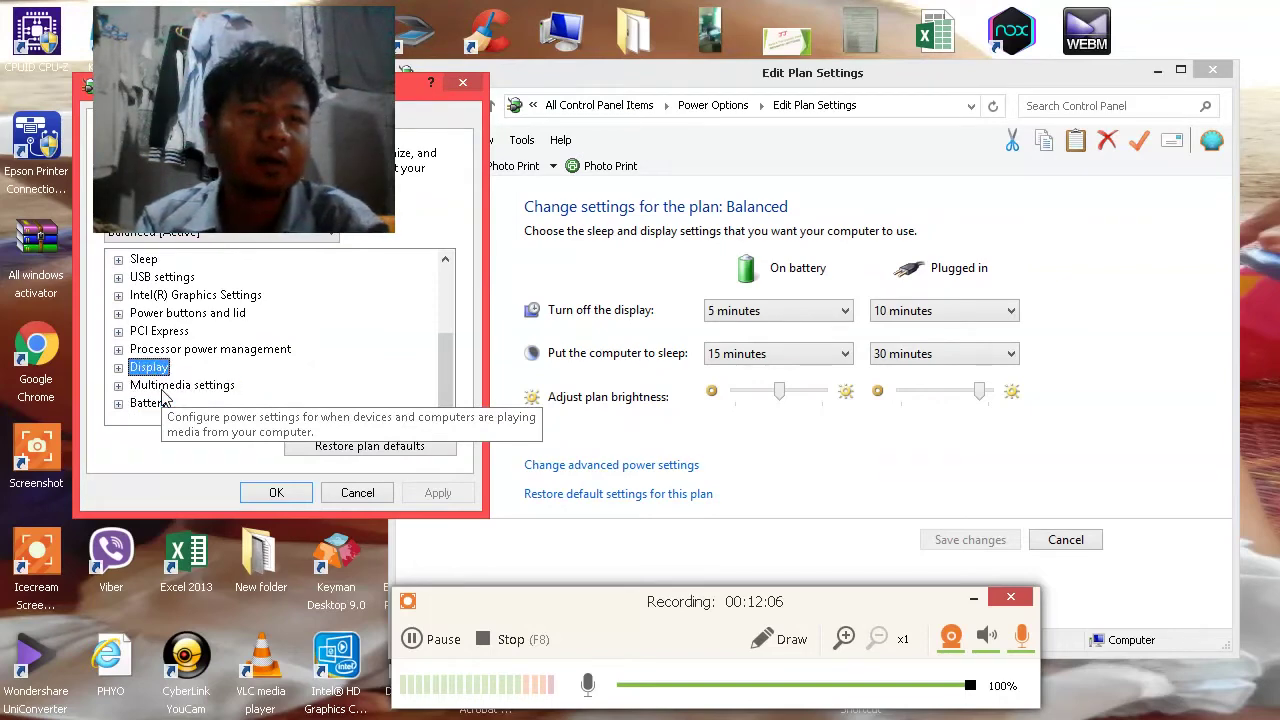
left_click(119, 367)
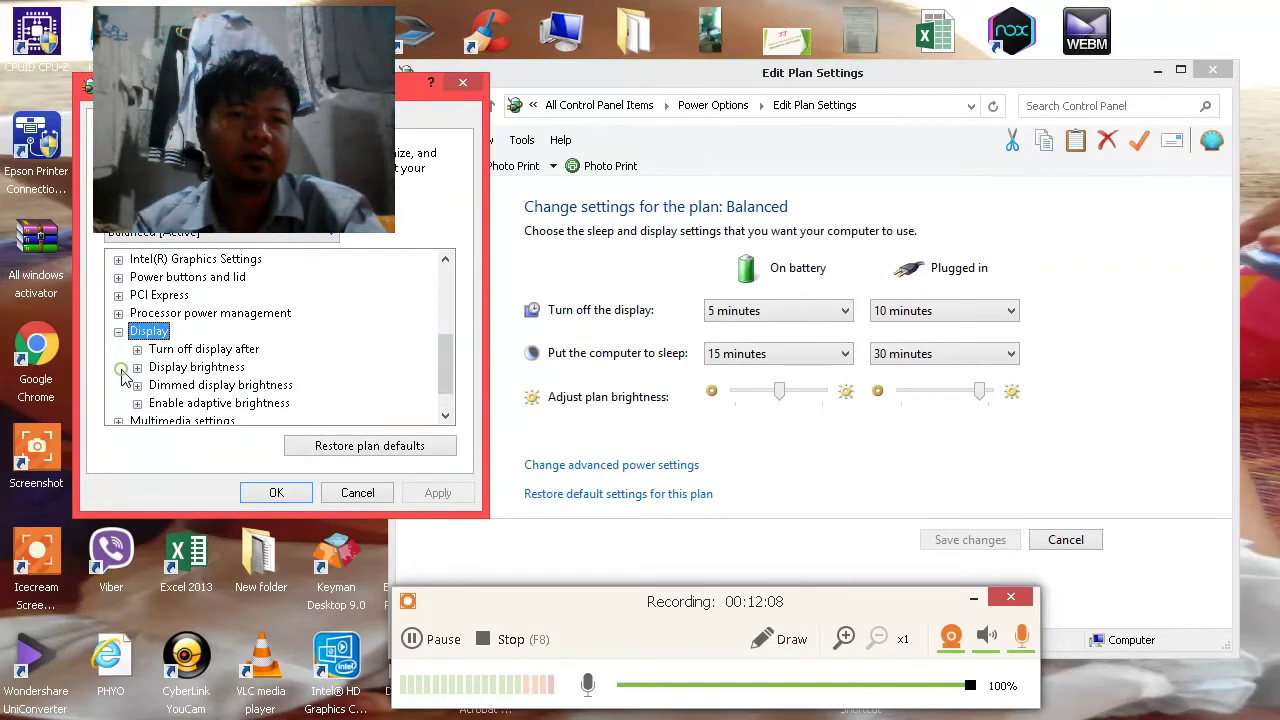
left_click(137, 367)
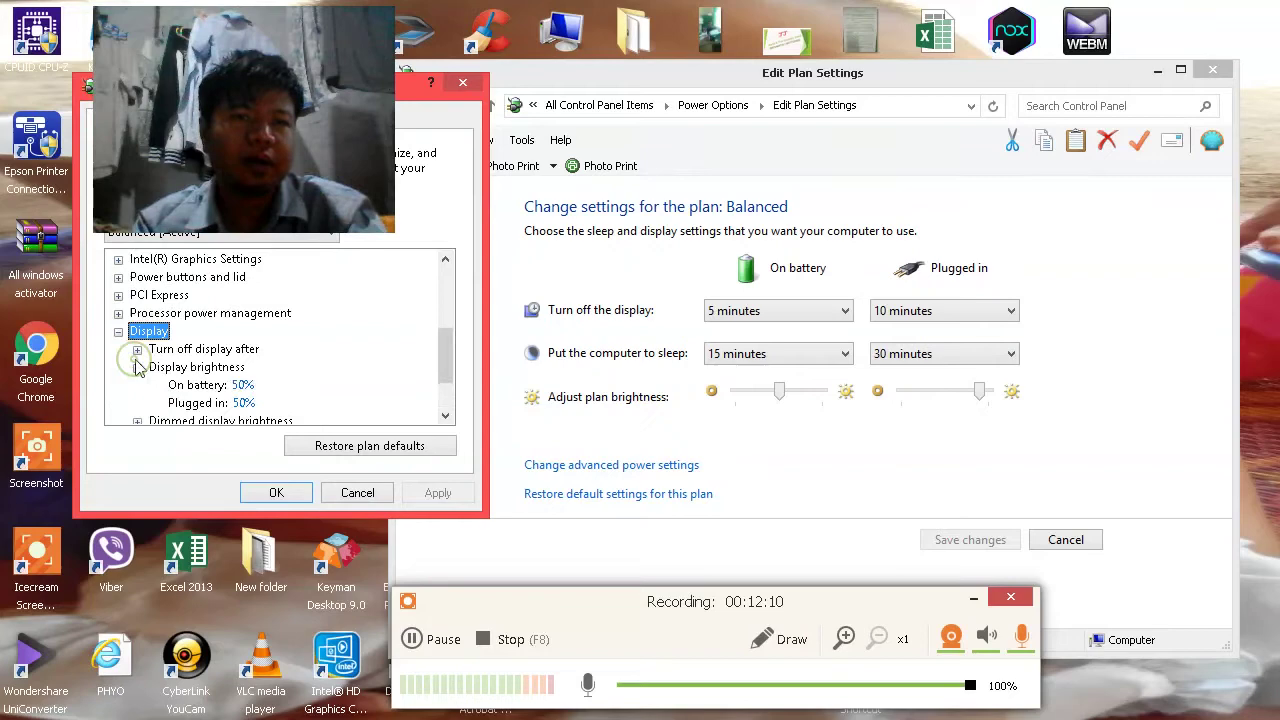
Set the plugged-in display brightness to 100% and accept the advanced settings
left_click(229, 406)
double_click(270, 403)
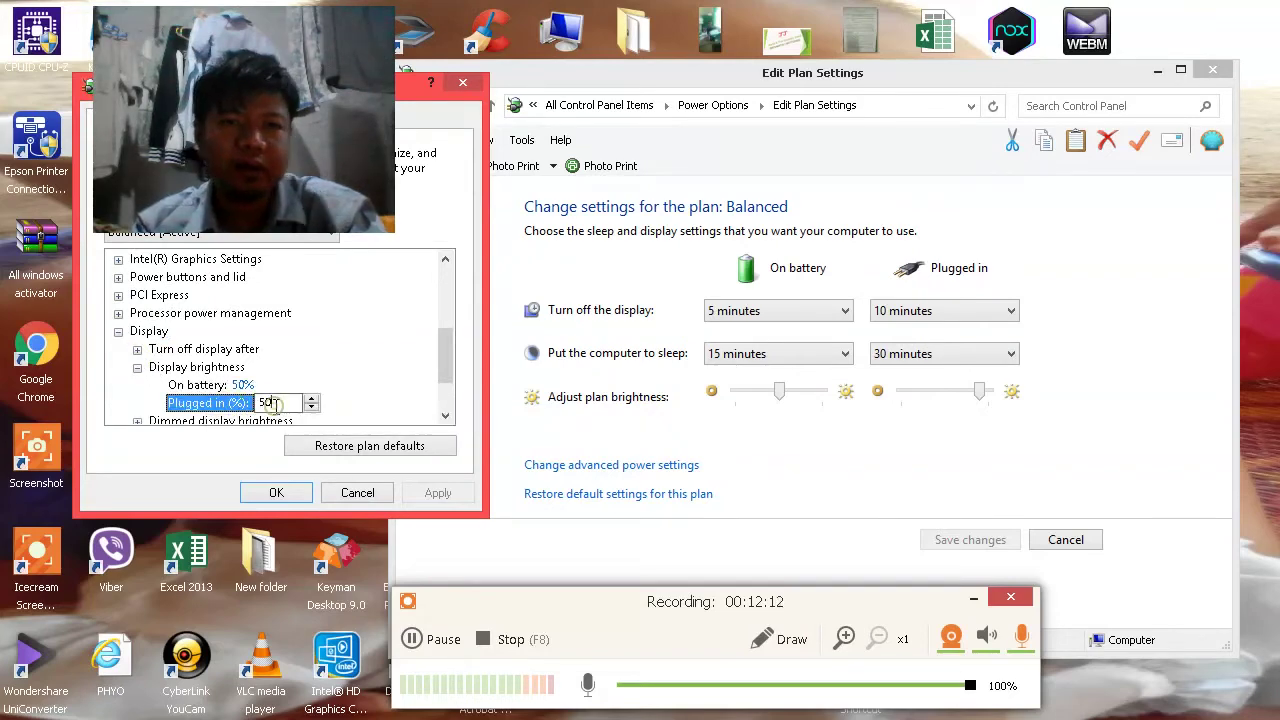
key("BackSpace")
type("9")
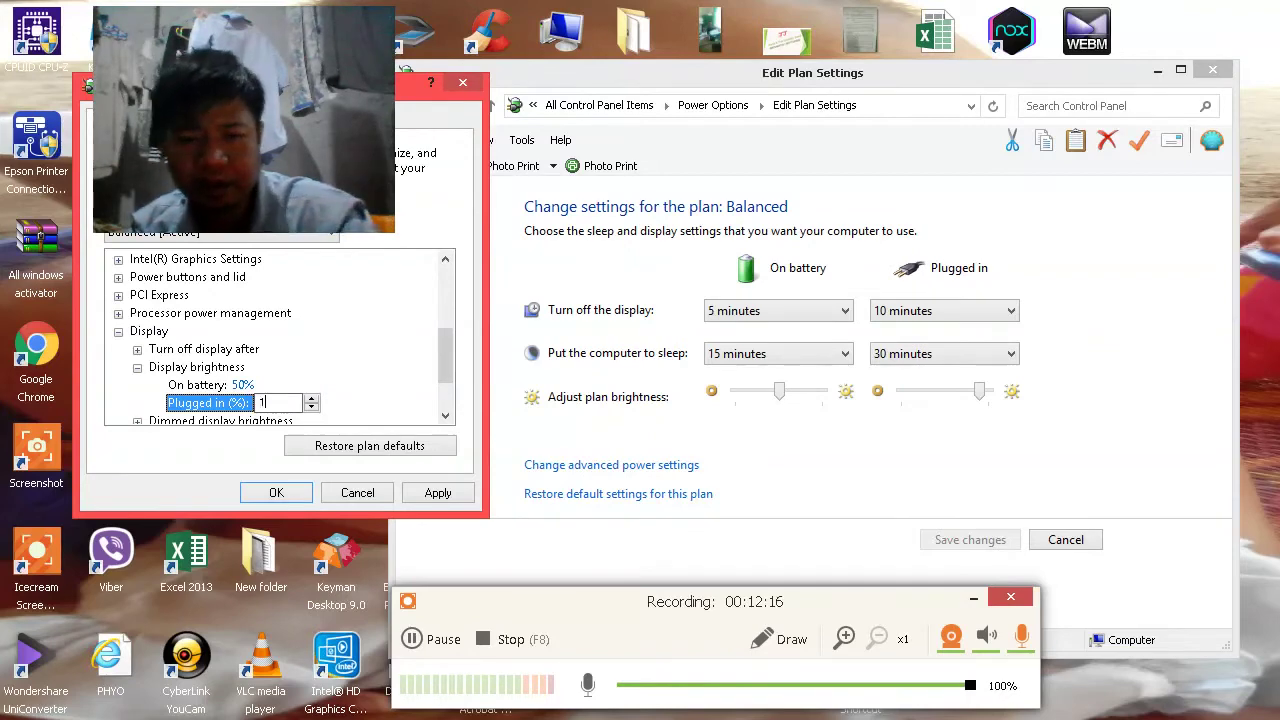
type("00")
key("Return")
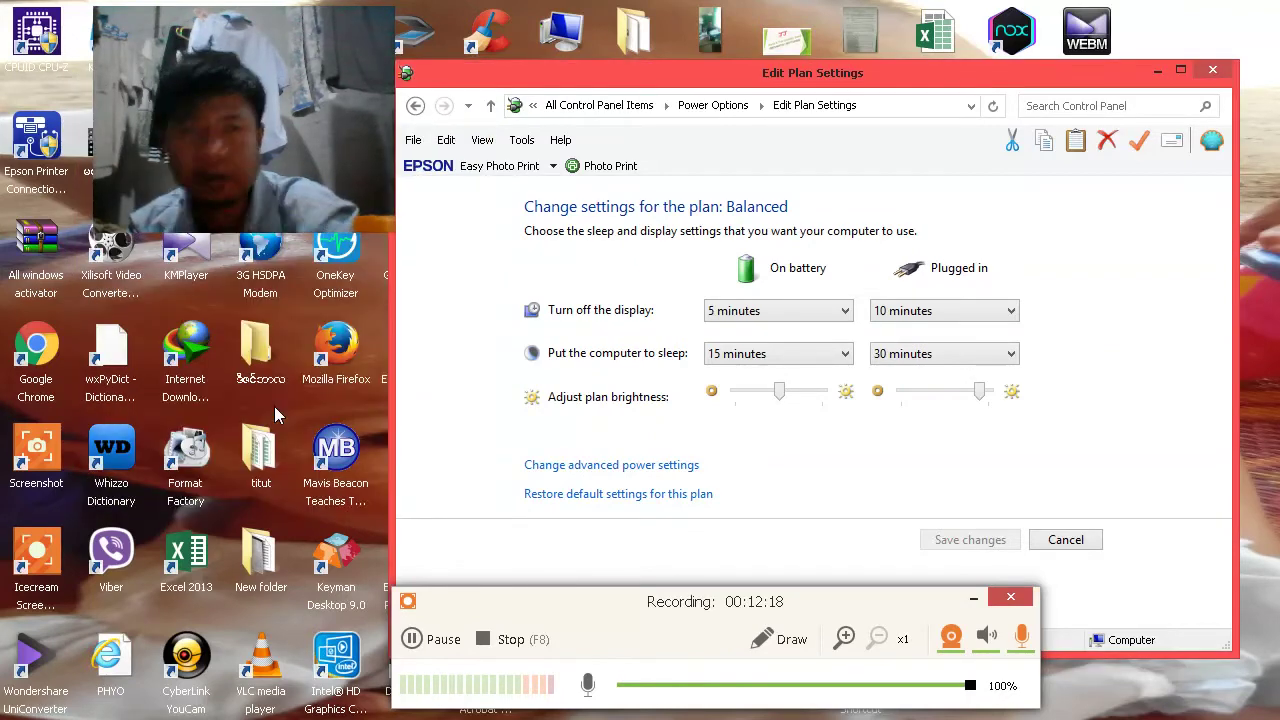
Reopen the Balanced plan's advanced power settings and expand the Battery category to show its options
left_click(533, 470)
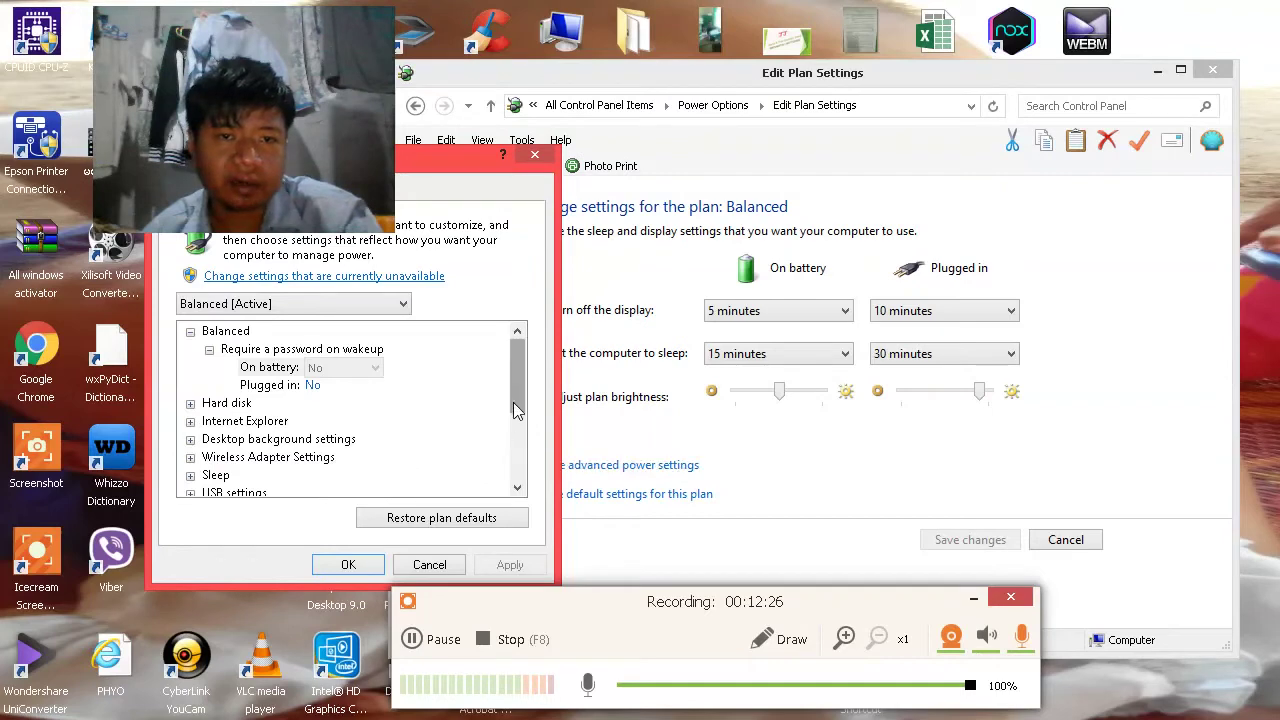
left_click_drag(521, 396, 530, 466)
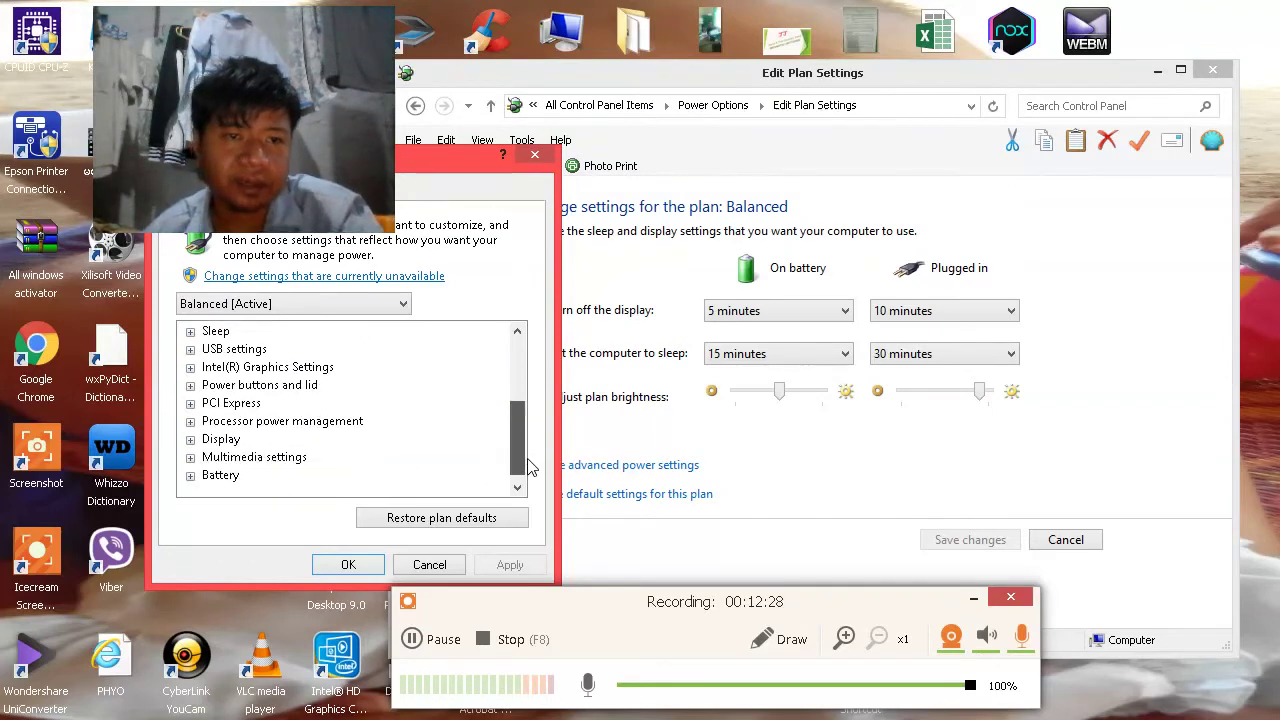
left_click(191, 477)
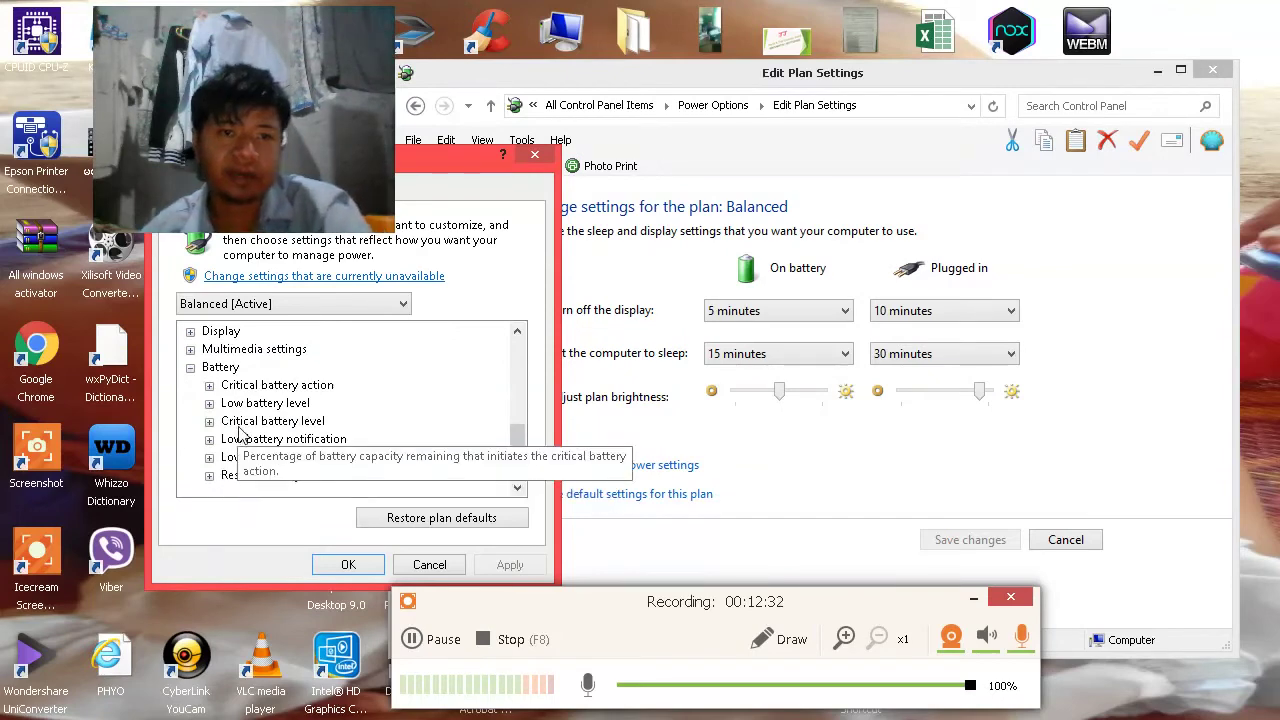